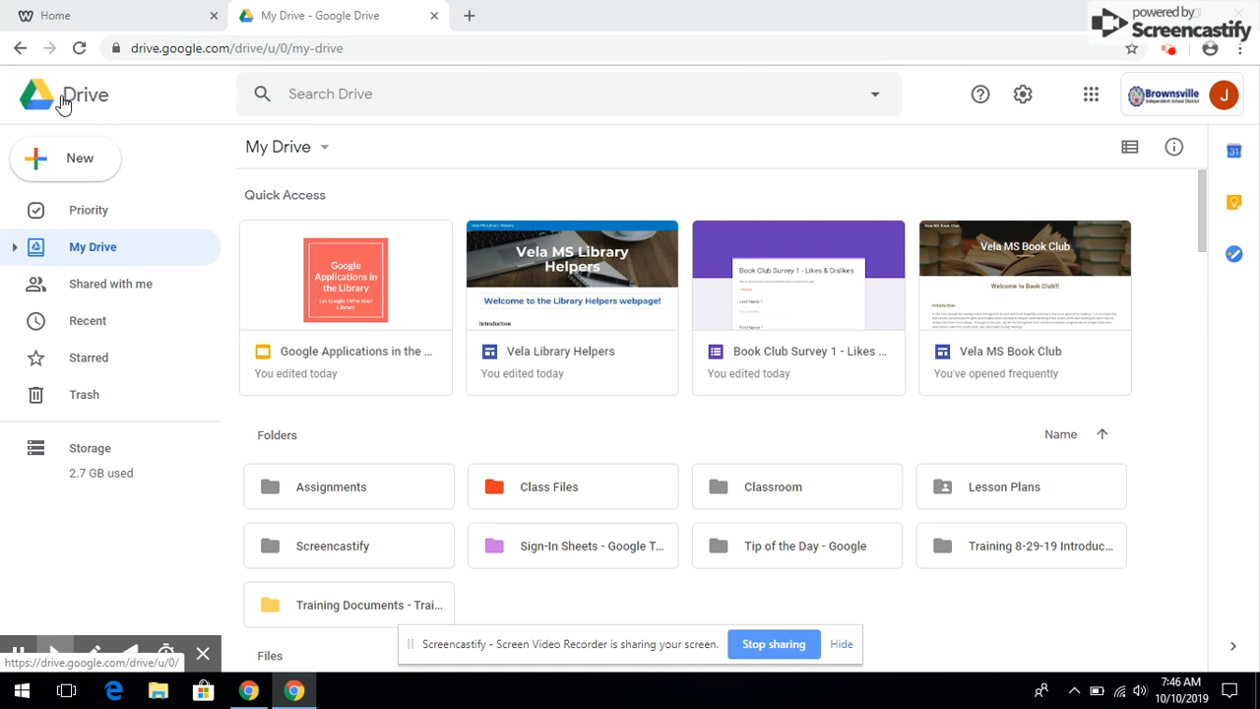
Create a new blank Google Form from Google Drive's New > More menu
left_click(78, 171)
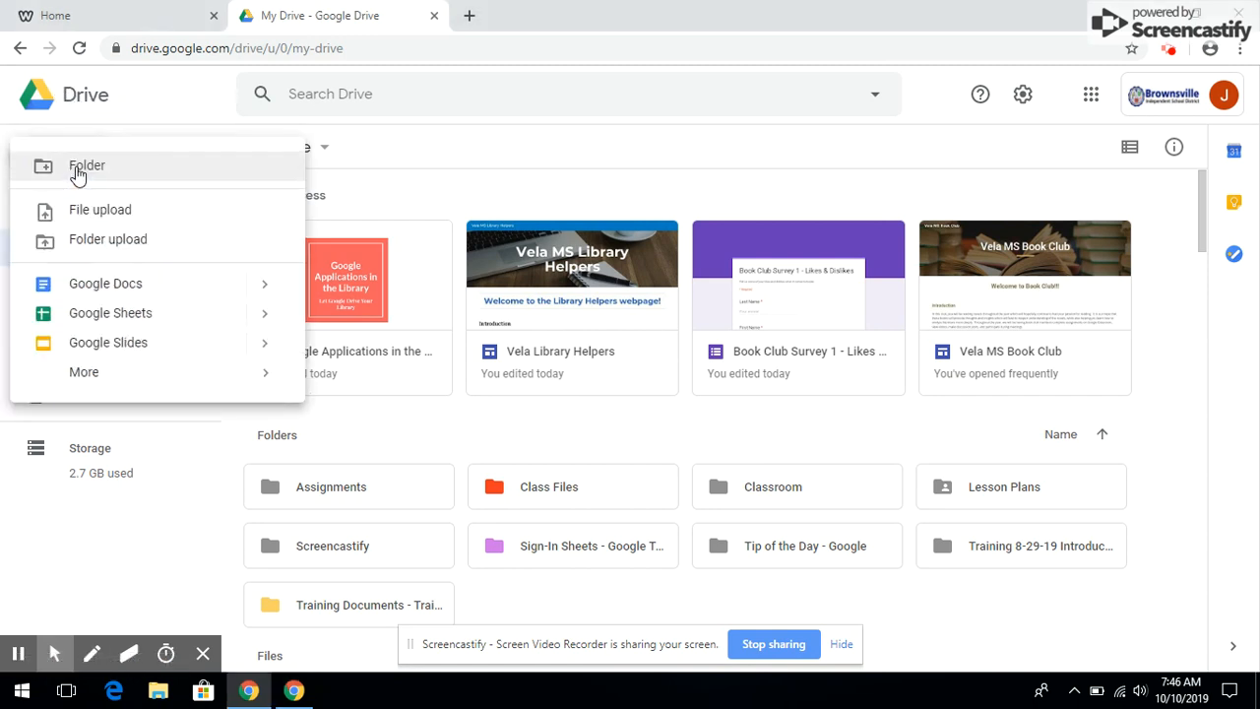
mouse_move(112, 379)
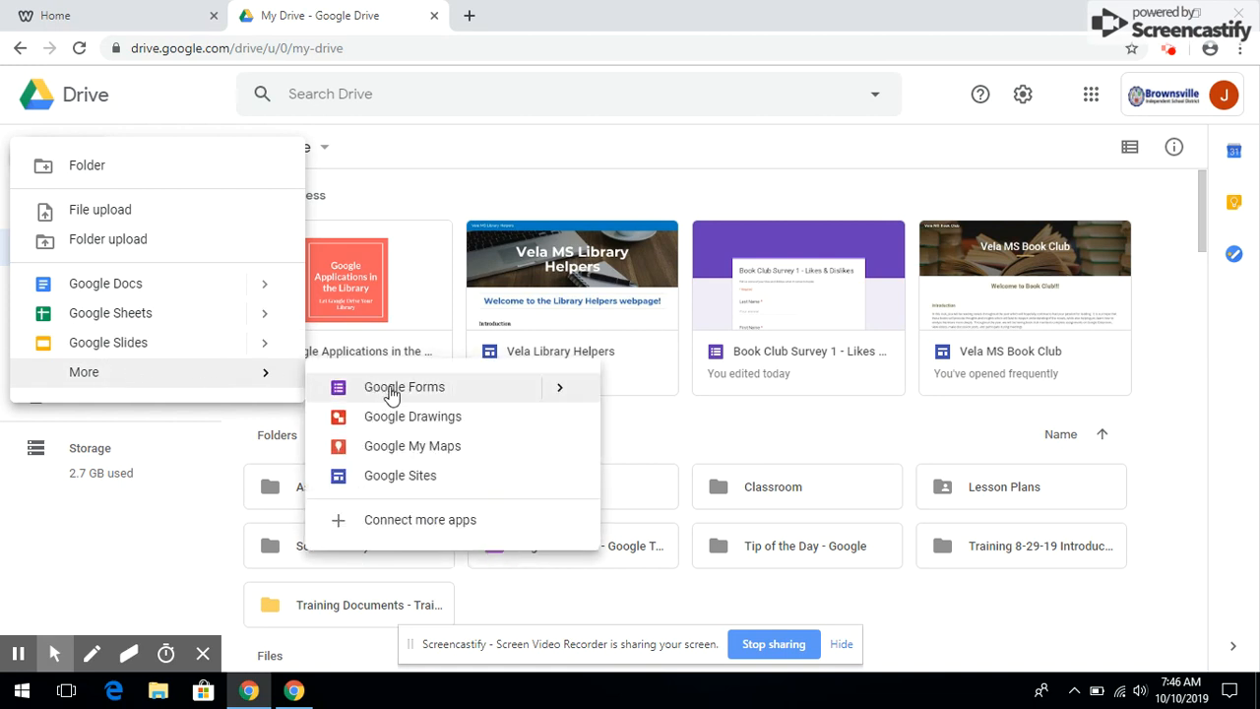
mouse_move(562, 392)
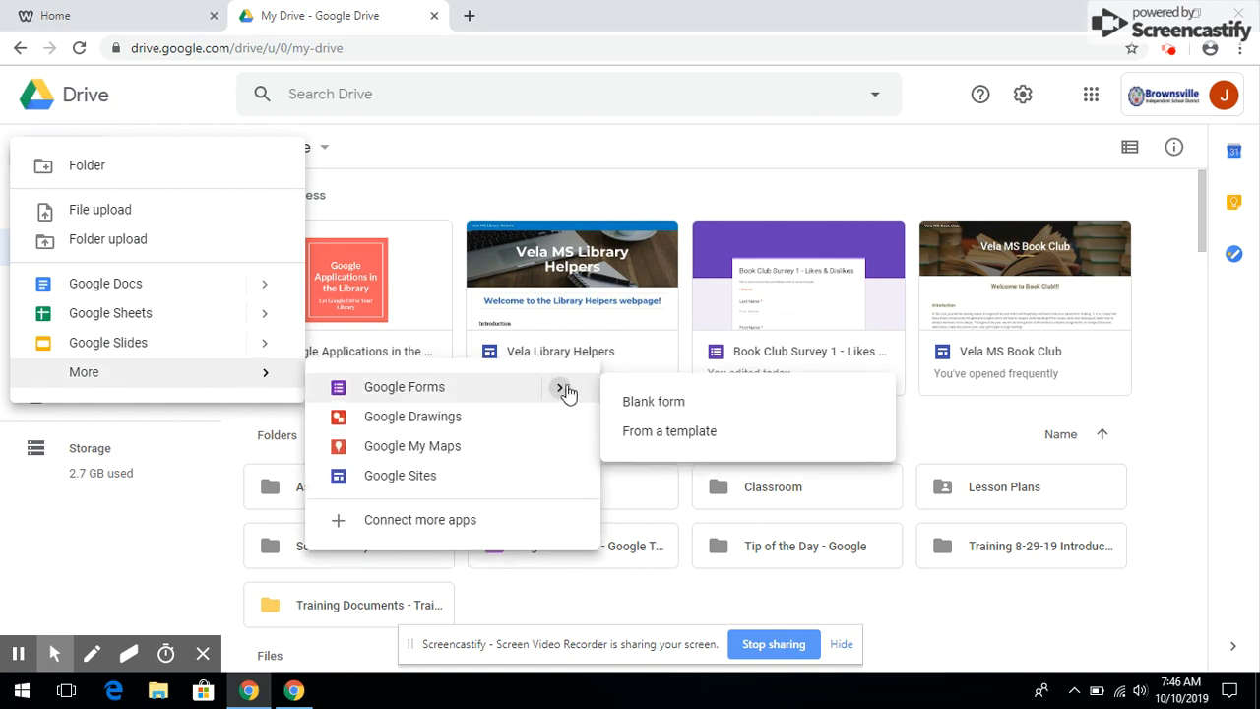
left_click(667, 404)
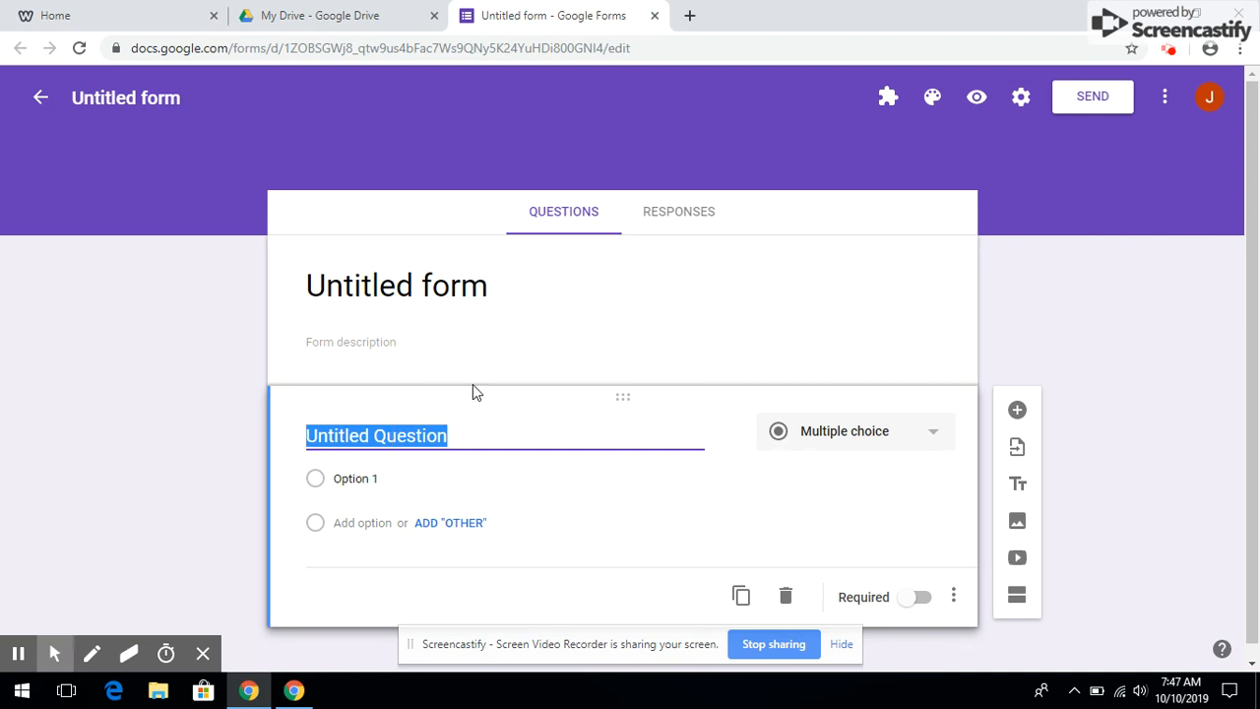
Title the form 'Sample Survey - Book Club' and give the file the same name
left_click(430, 278)
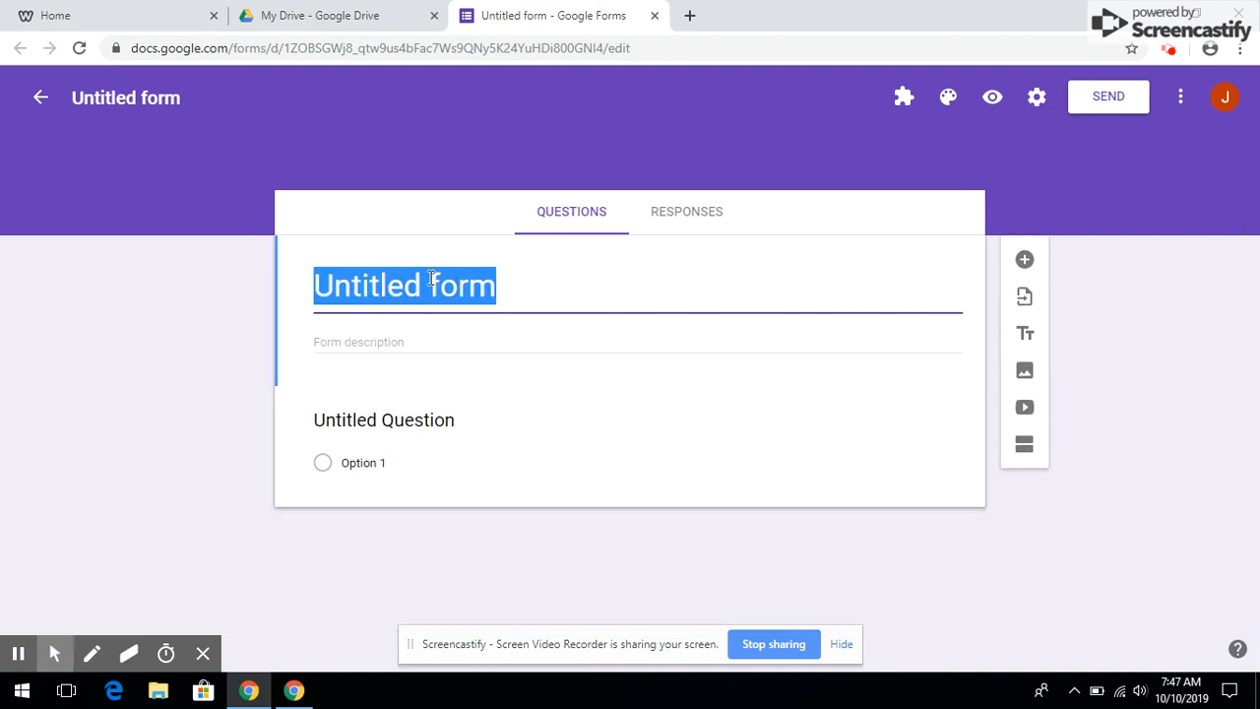
type("S")
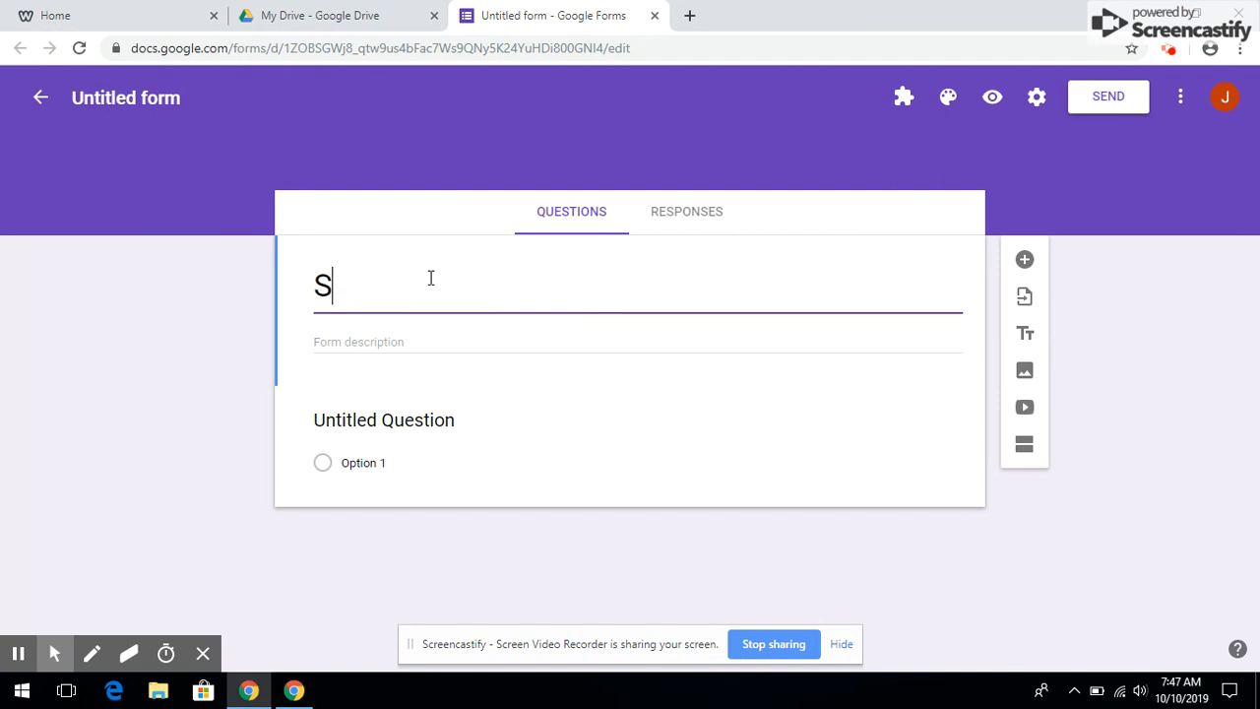
type("ample Surv")
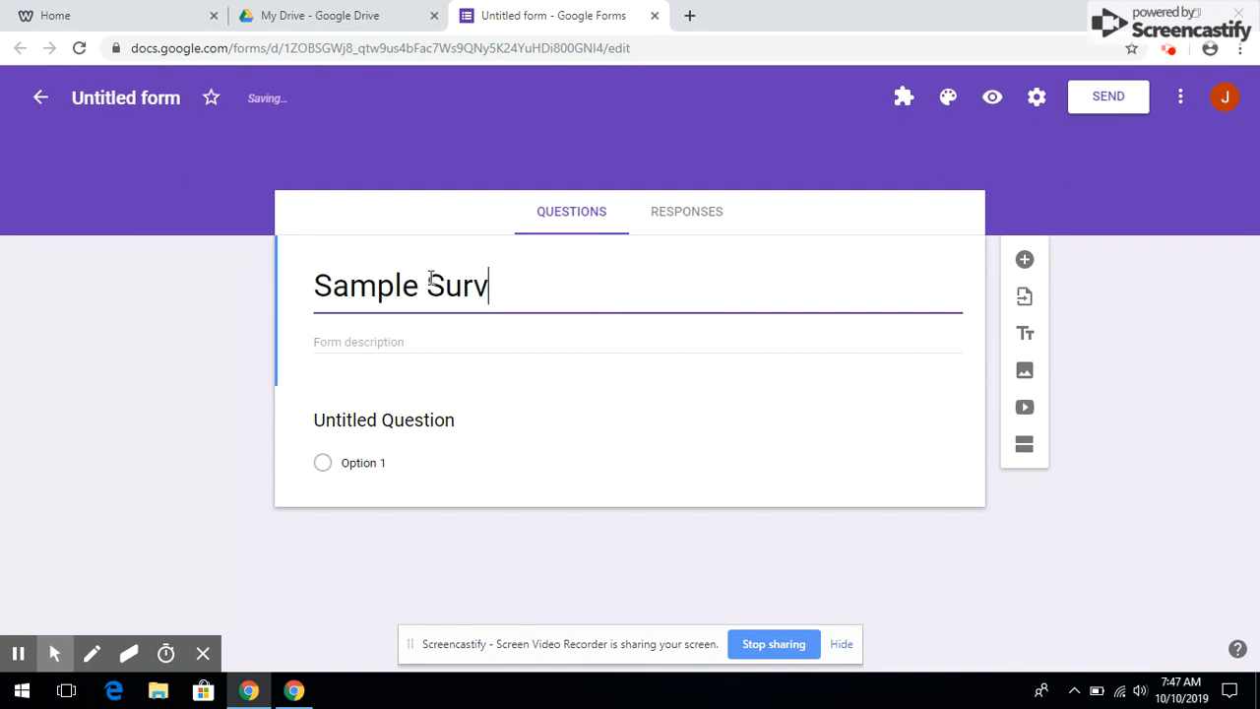
type("ey - Book Club")
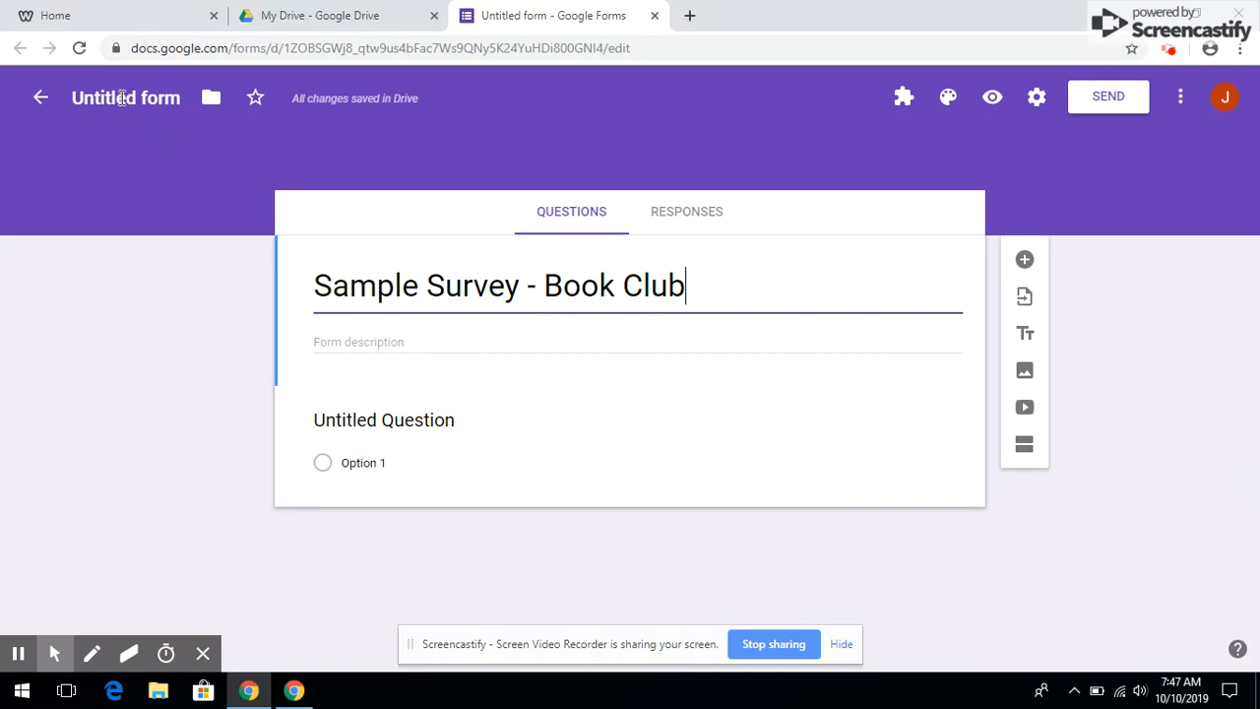
left_click(123, 99)
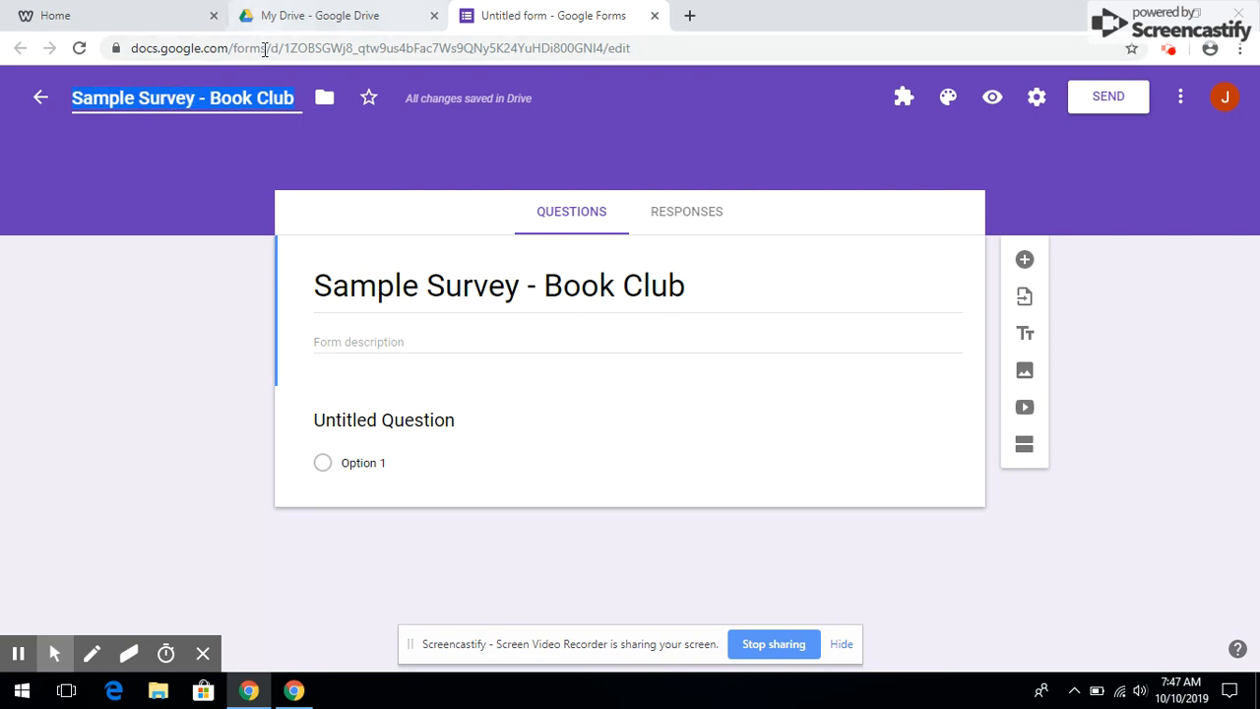
left_click(364, 340)
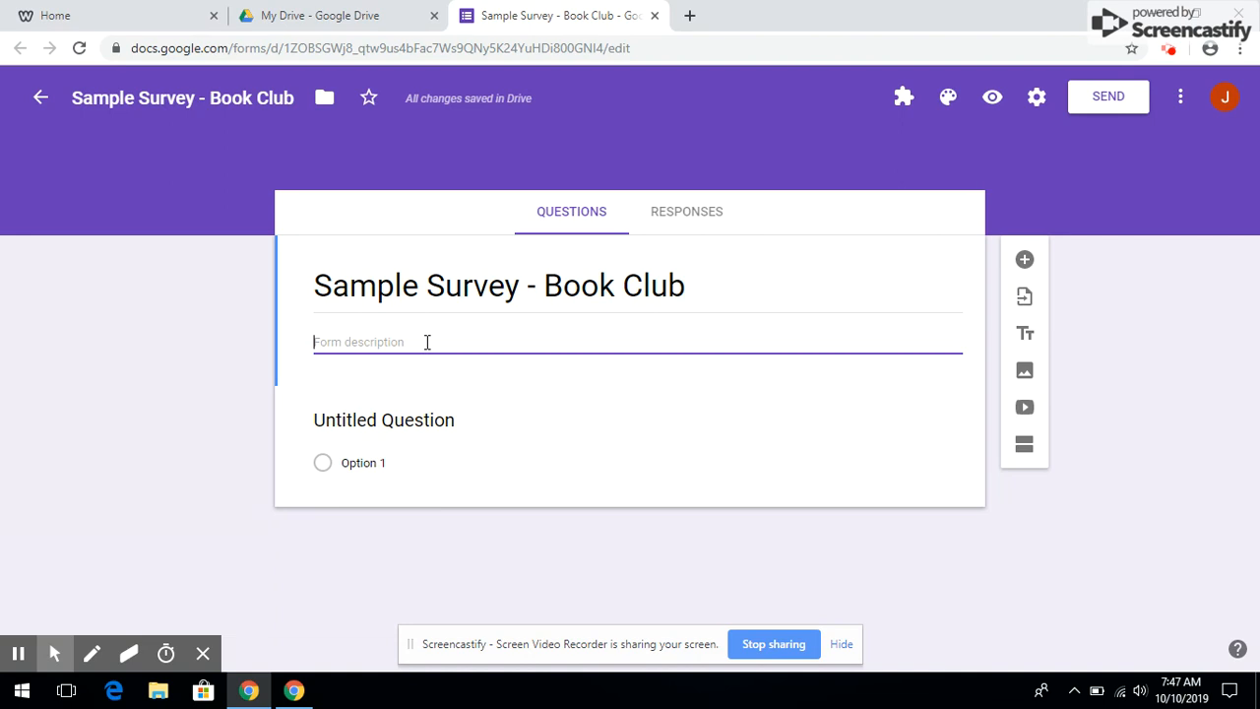
Write a description asking respondents to complete the form about their book likes and dislikes
type("Please fill out the form")
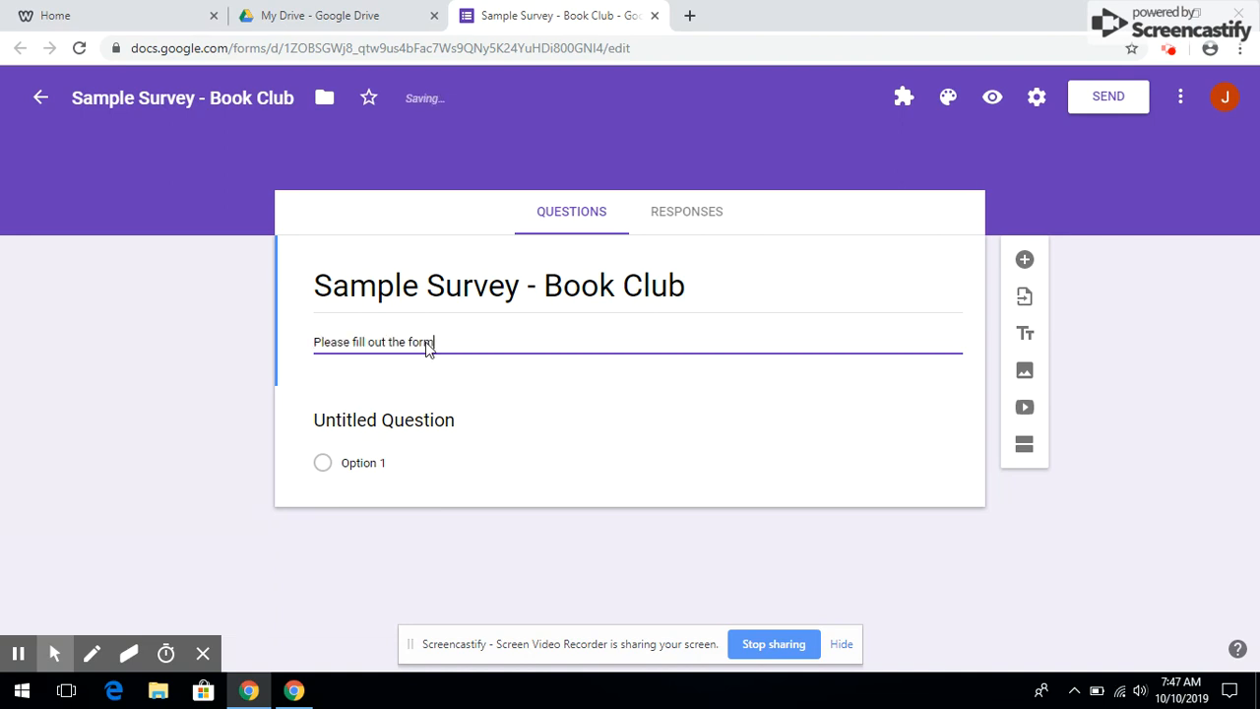
type(" and click submit once finished.")
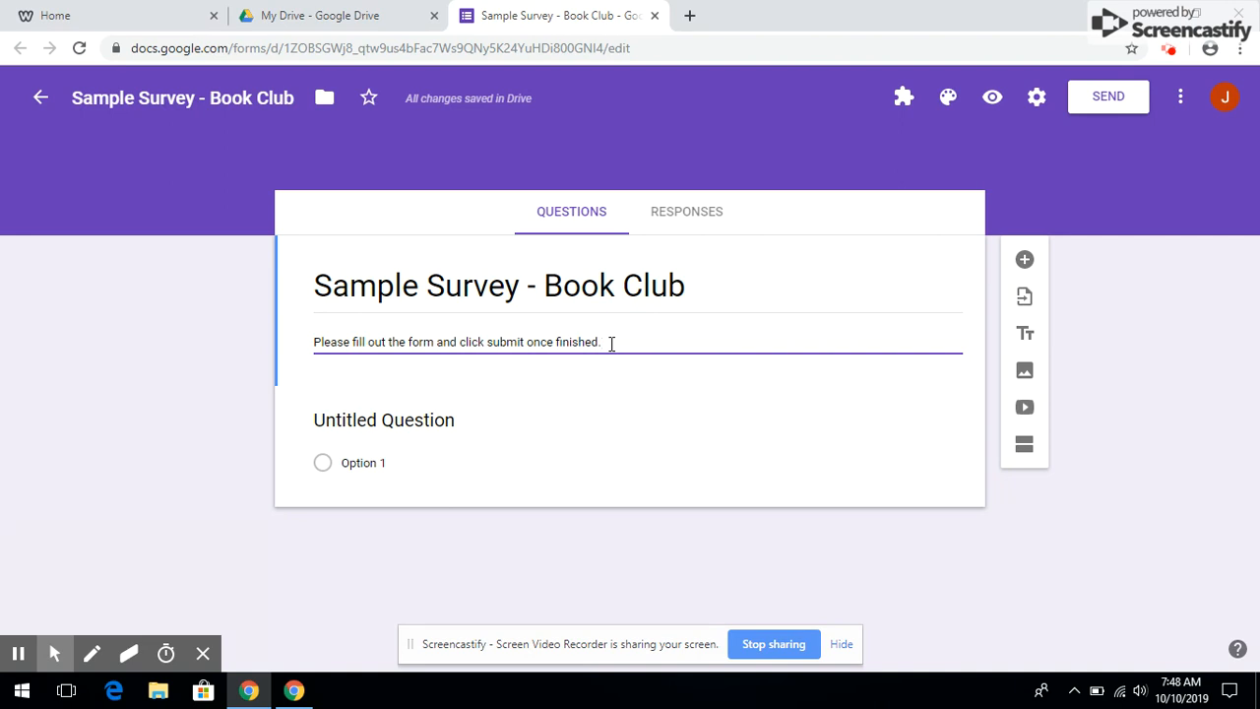
type("We are trying to gather information about")
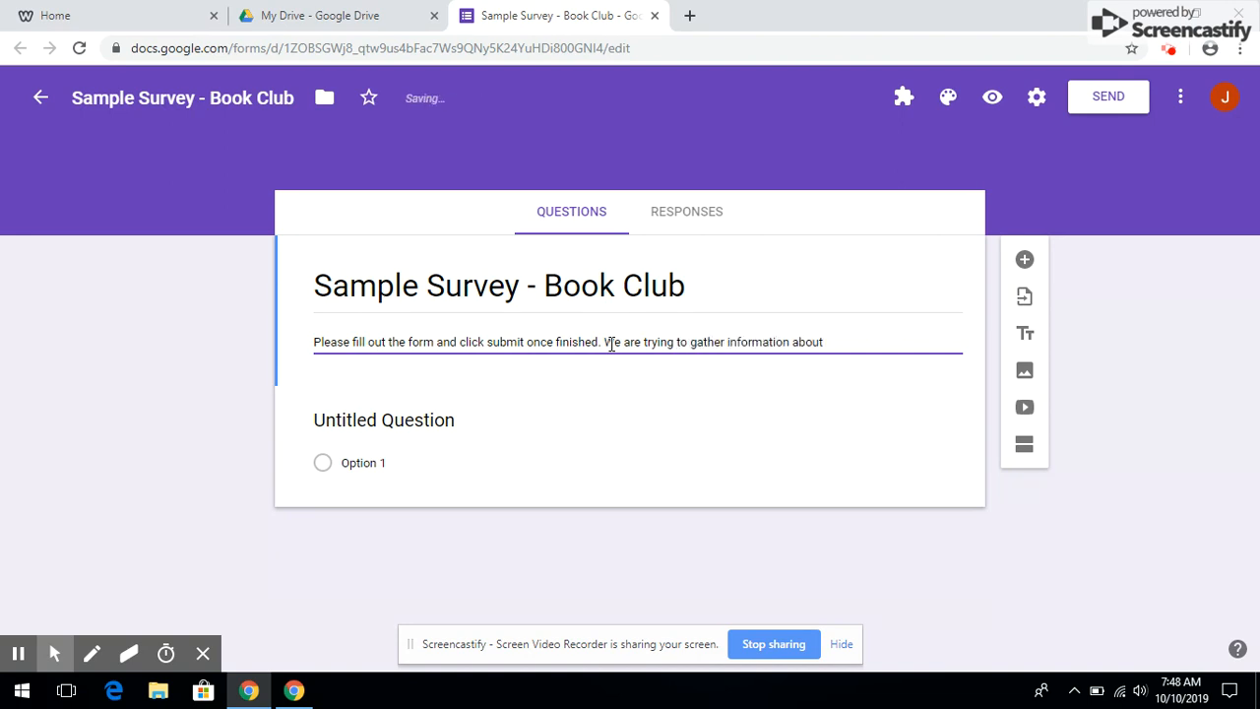
type(" your likes and dislikes")
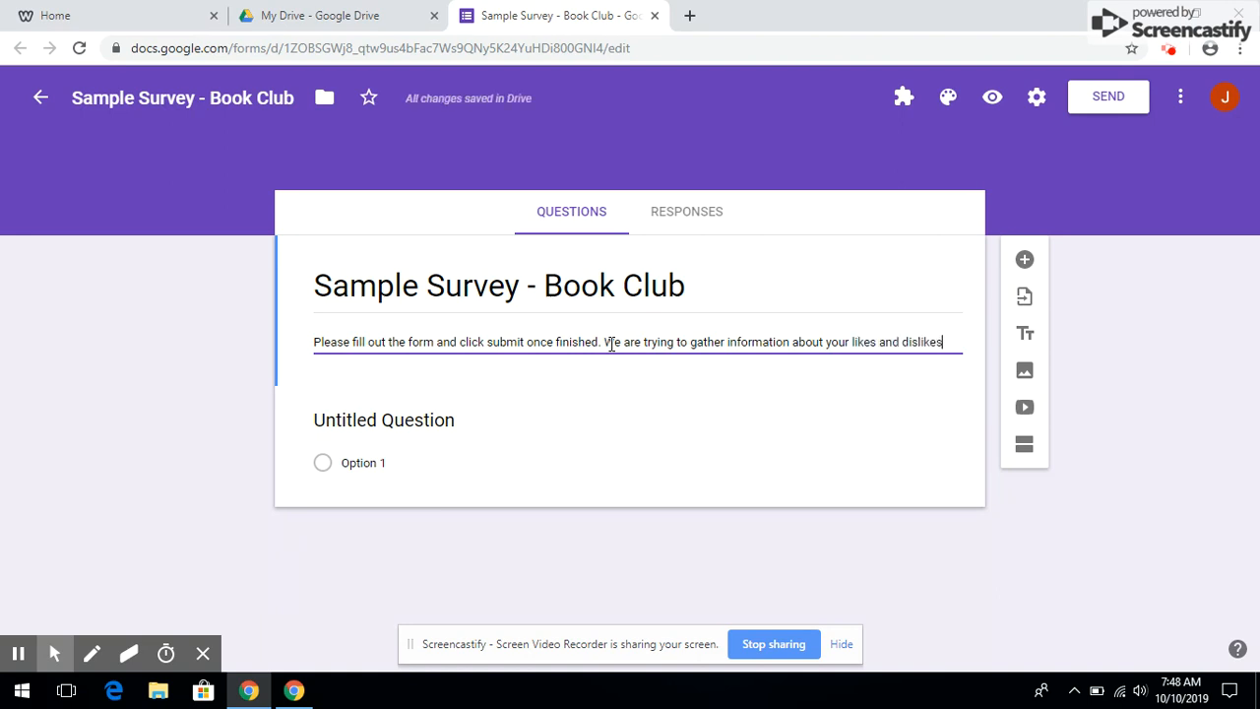
type(" when it comes to books.")
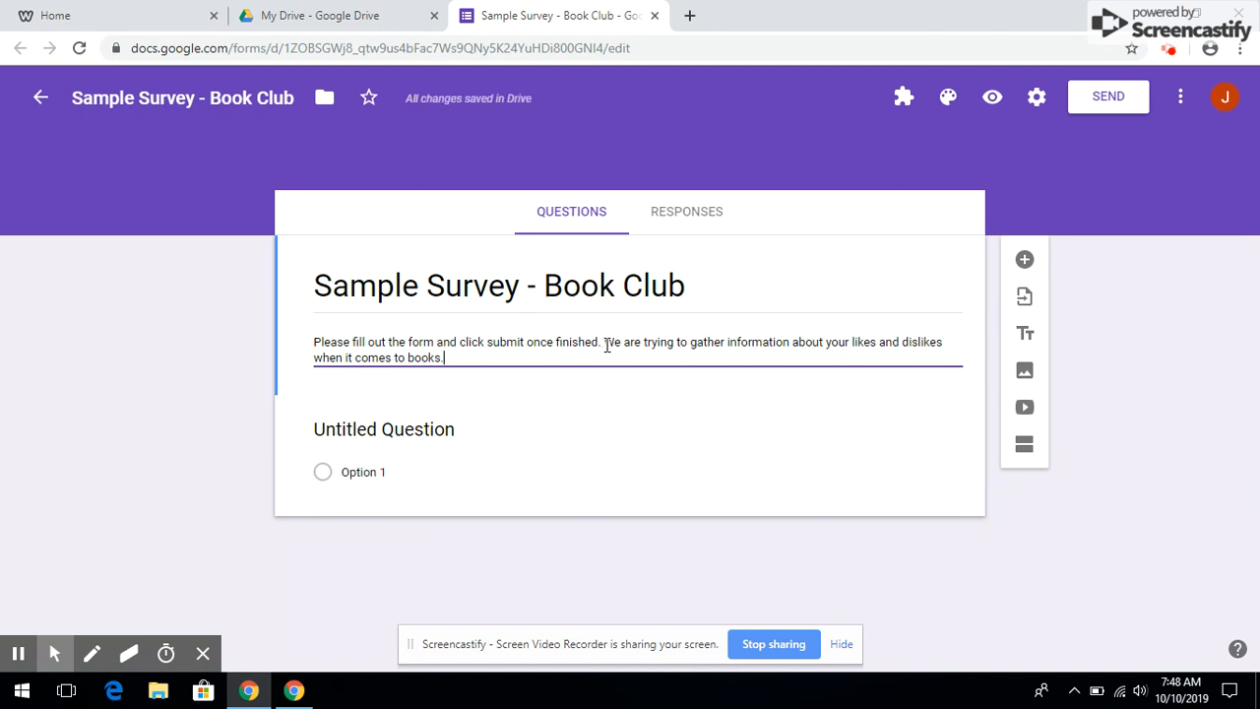
left_click(415, 431)
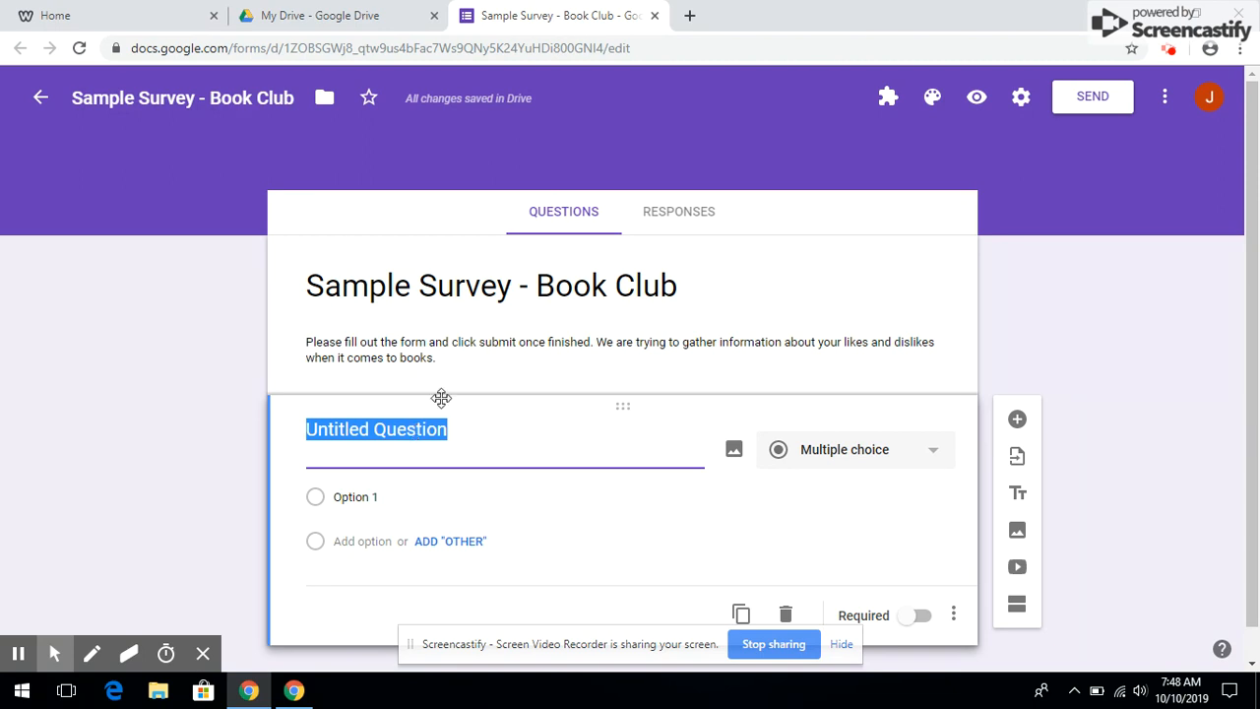
Turn off the school-district and trusted-domains response restriction and save the settings
left_click(1025, 98)
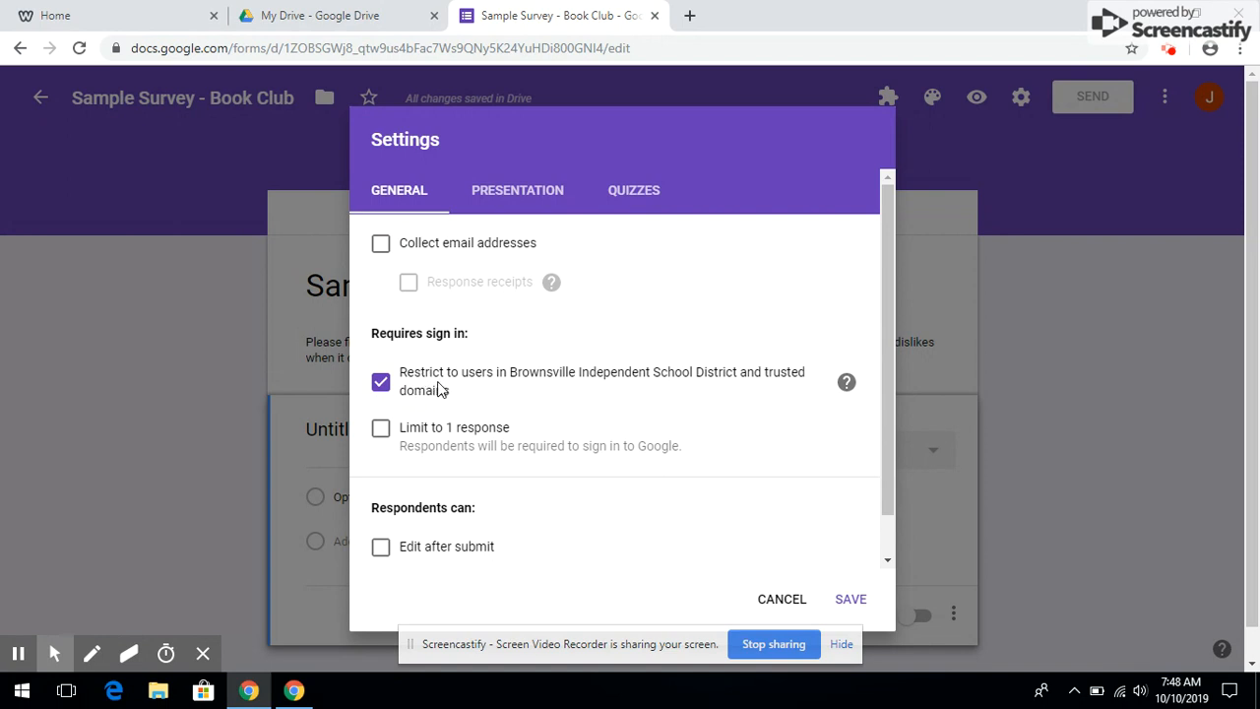
left_click(381, 384)
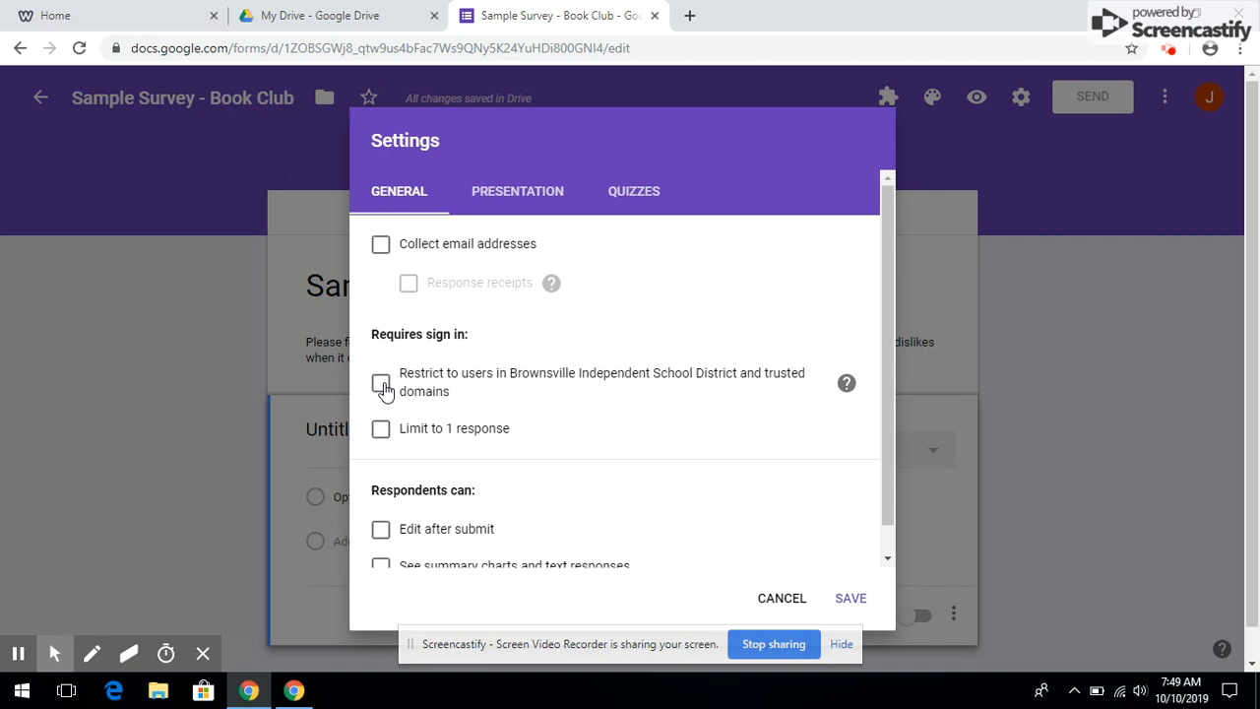
left_click(853, 600)
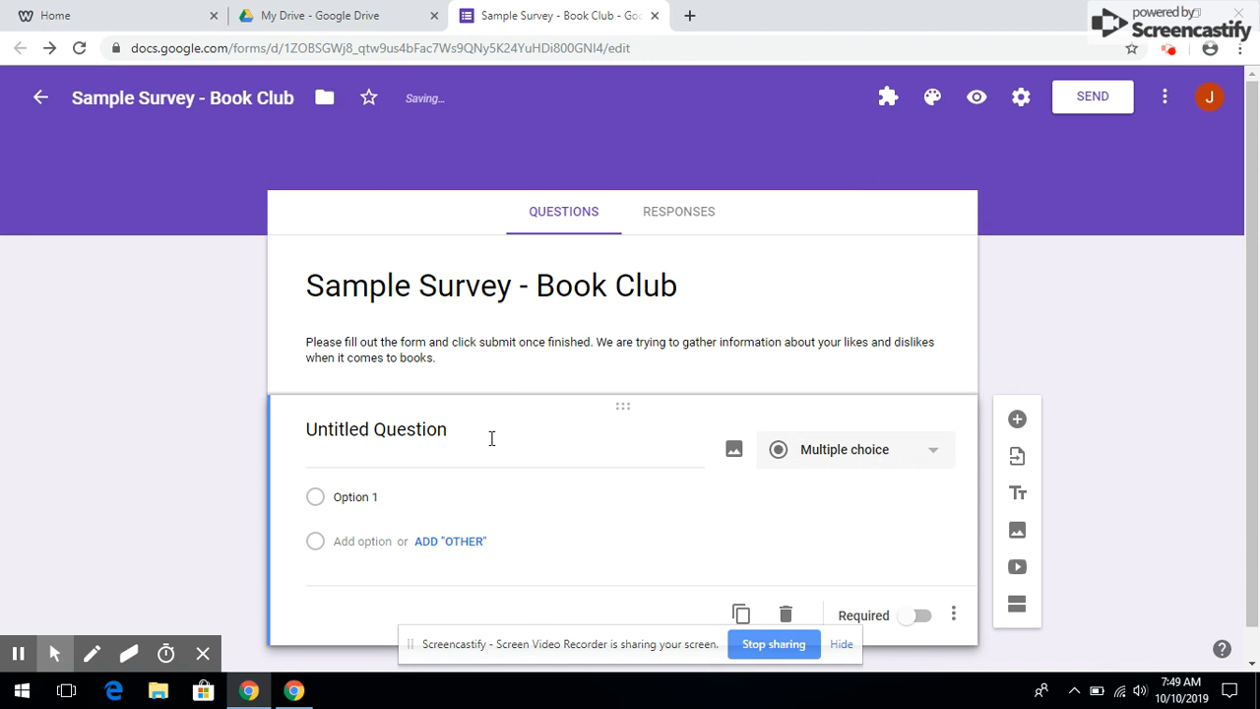
Create required 'Last Name' and 'First Name' questions
left_click(430, 426)
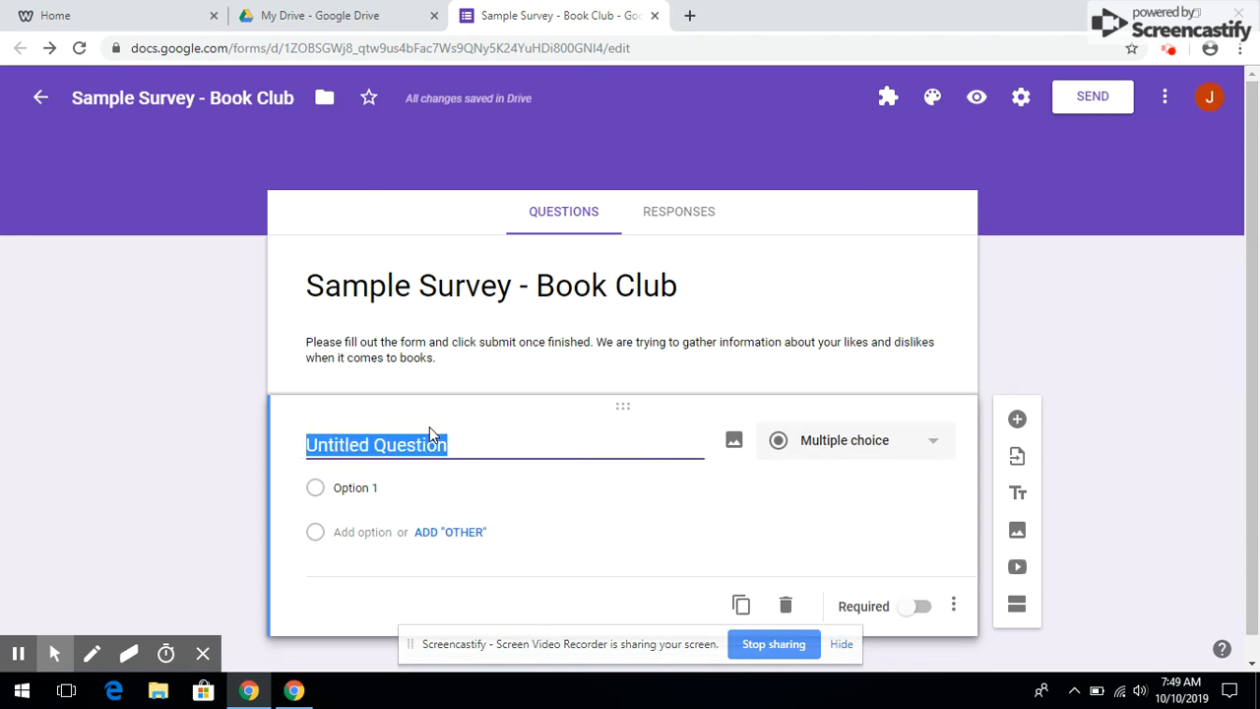
type("Last Name")
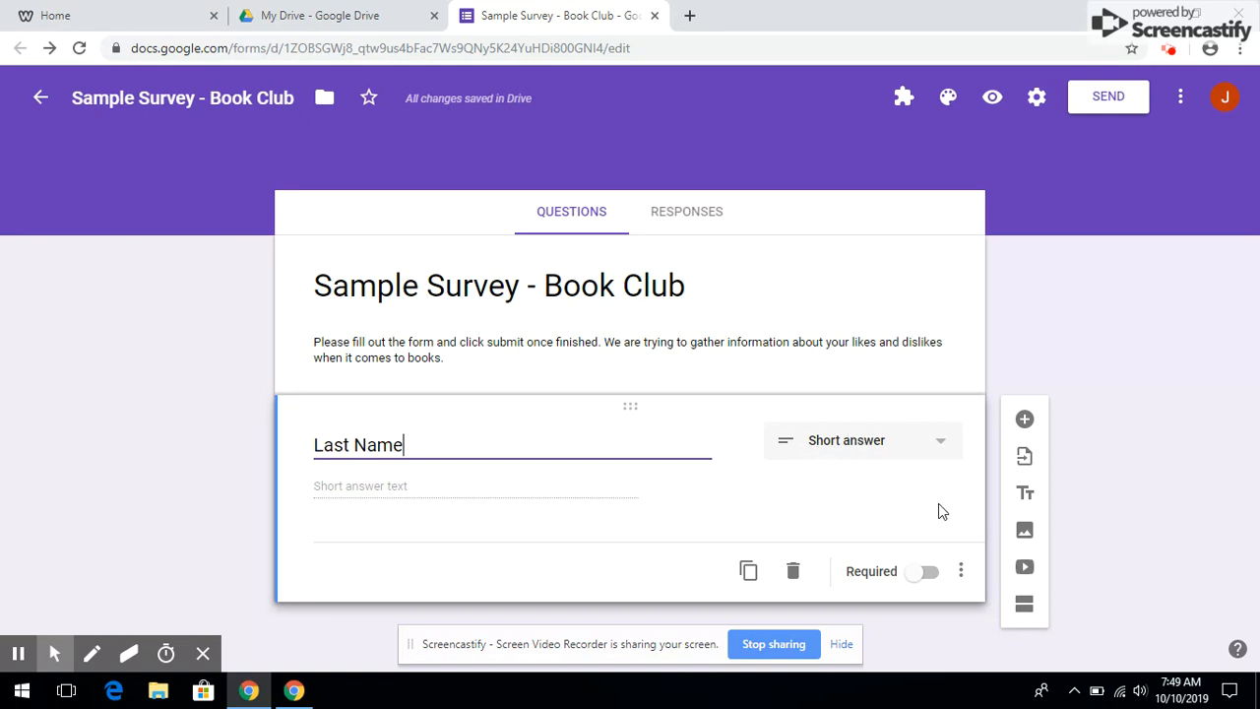
left_click(921, 575)
left_click(1023, 419)
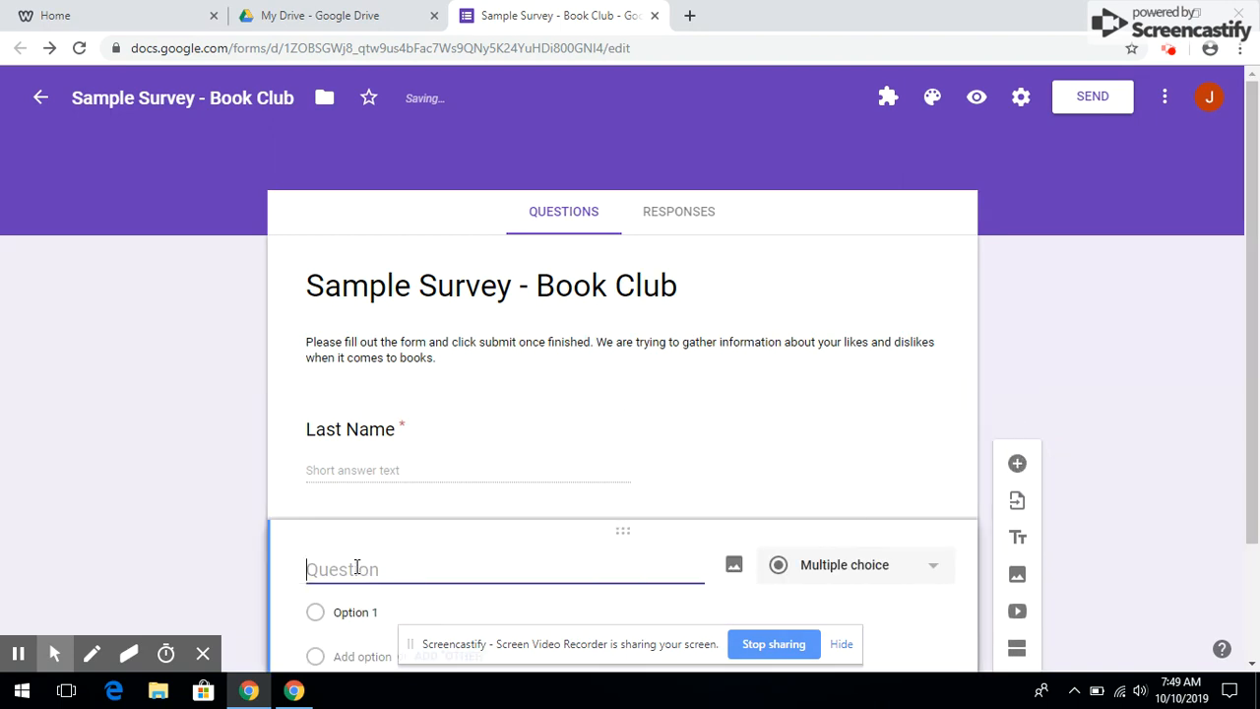
type("First Name")
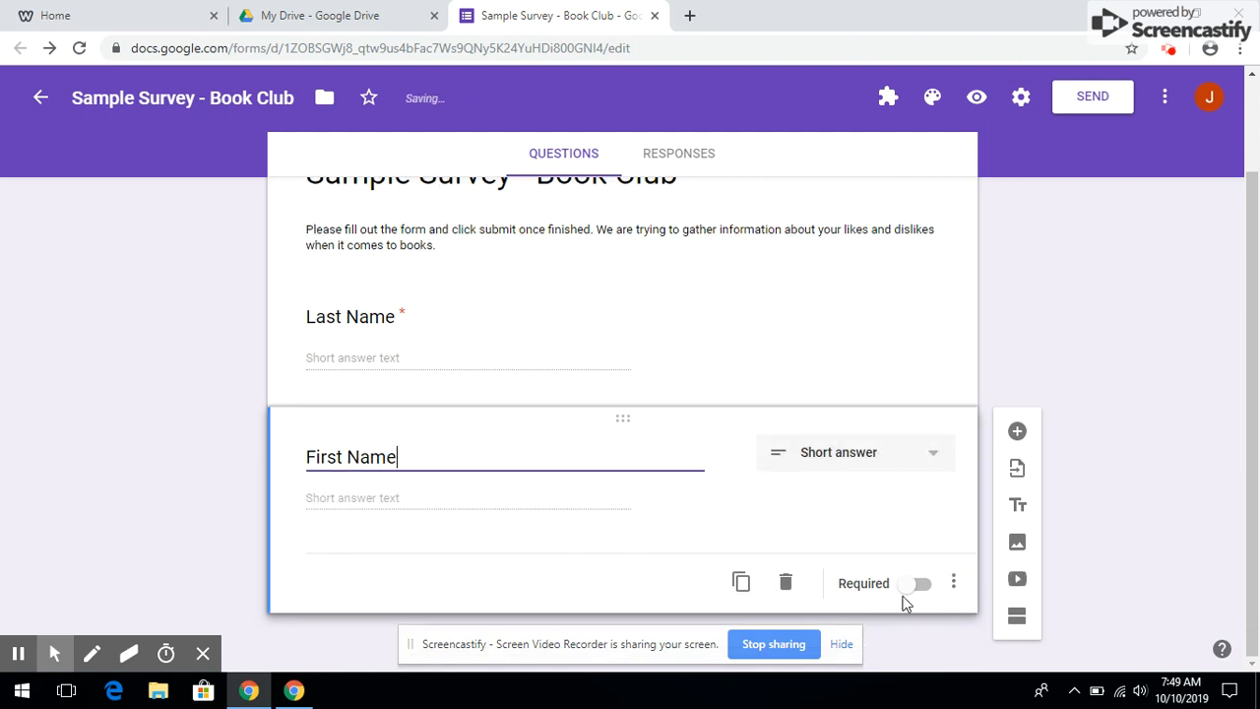
left_click(915, 584)
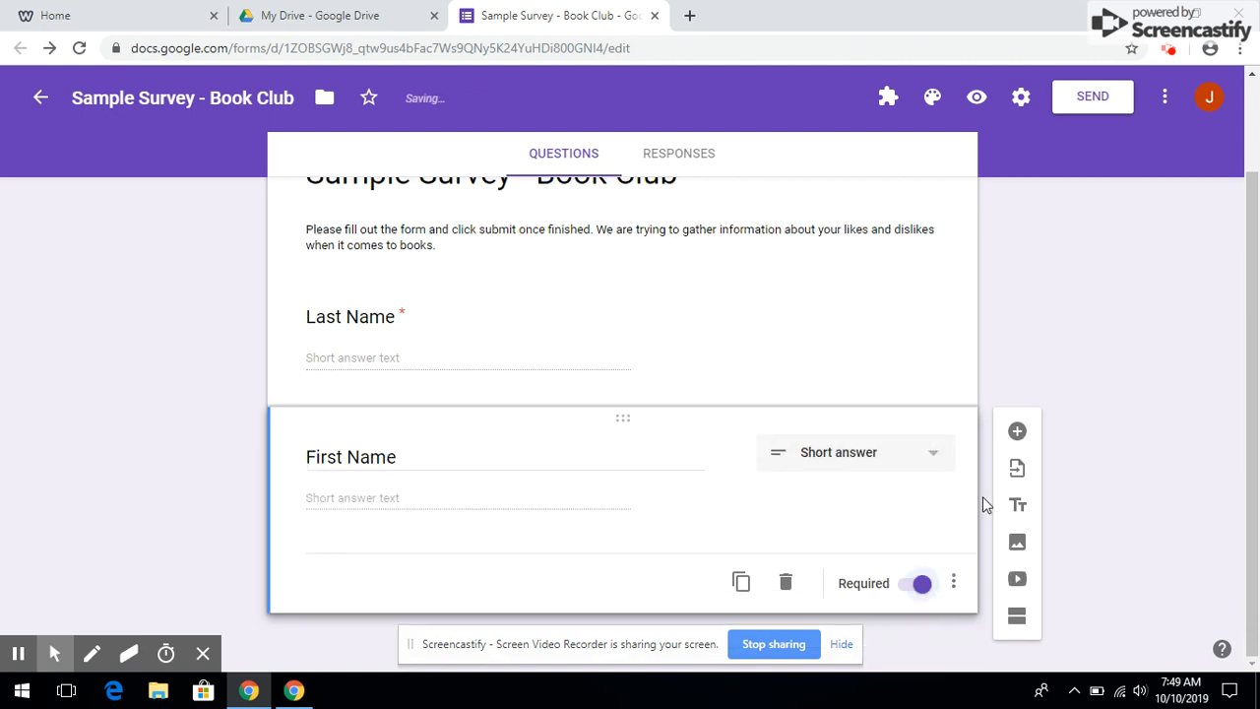
Add an 'ID Numbers' question, then a 'What is your favorite genre?' question
left_click(1019, 429)
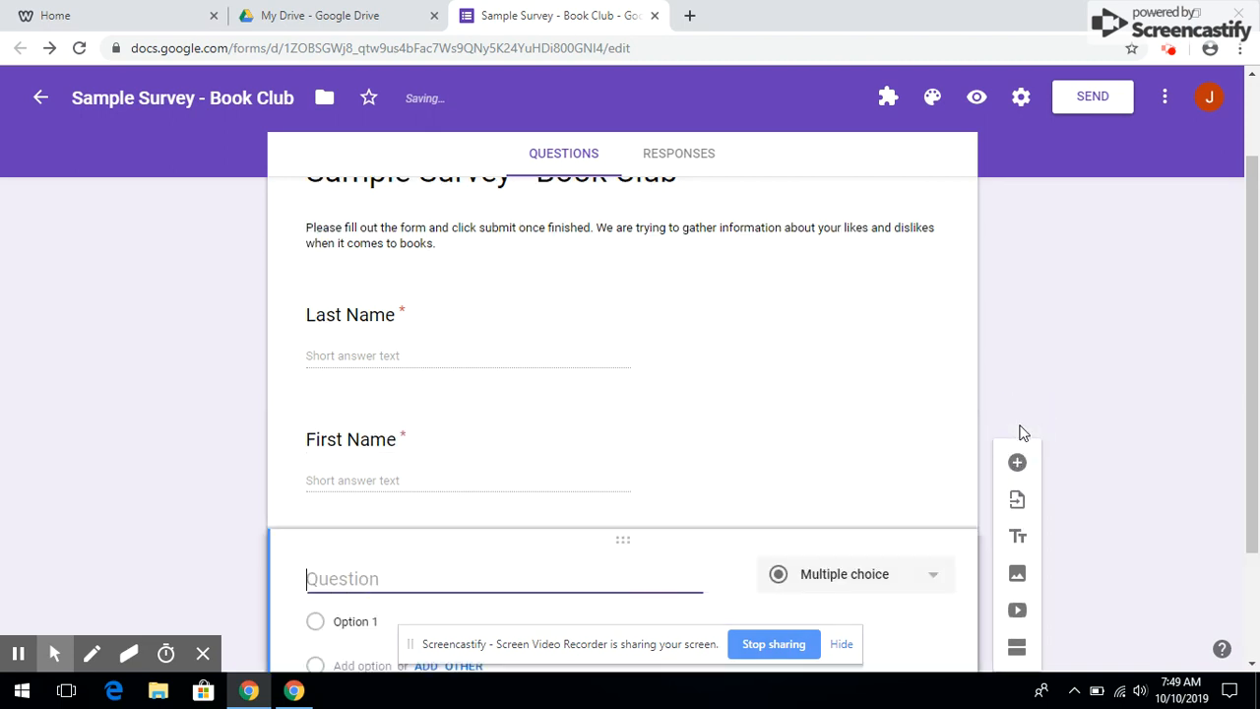
type("ID ")
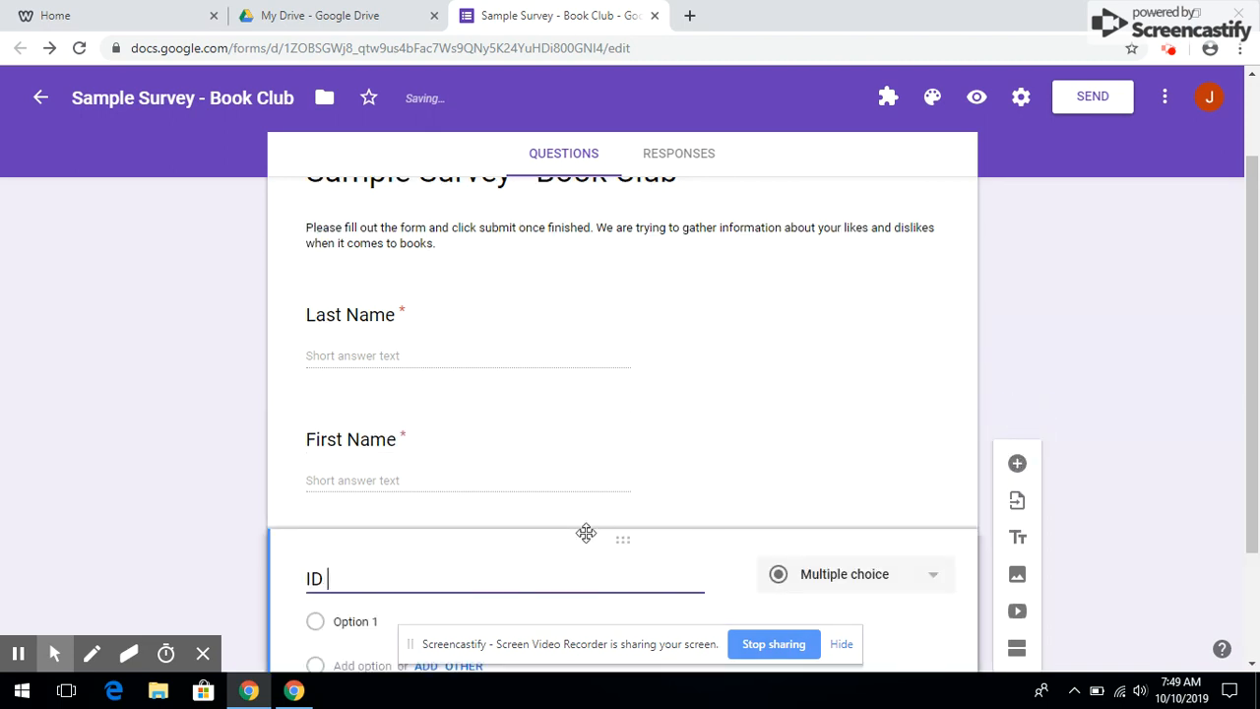
type("Numbers")
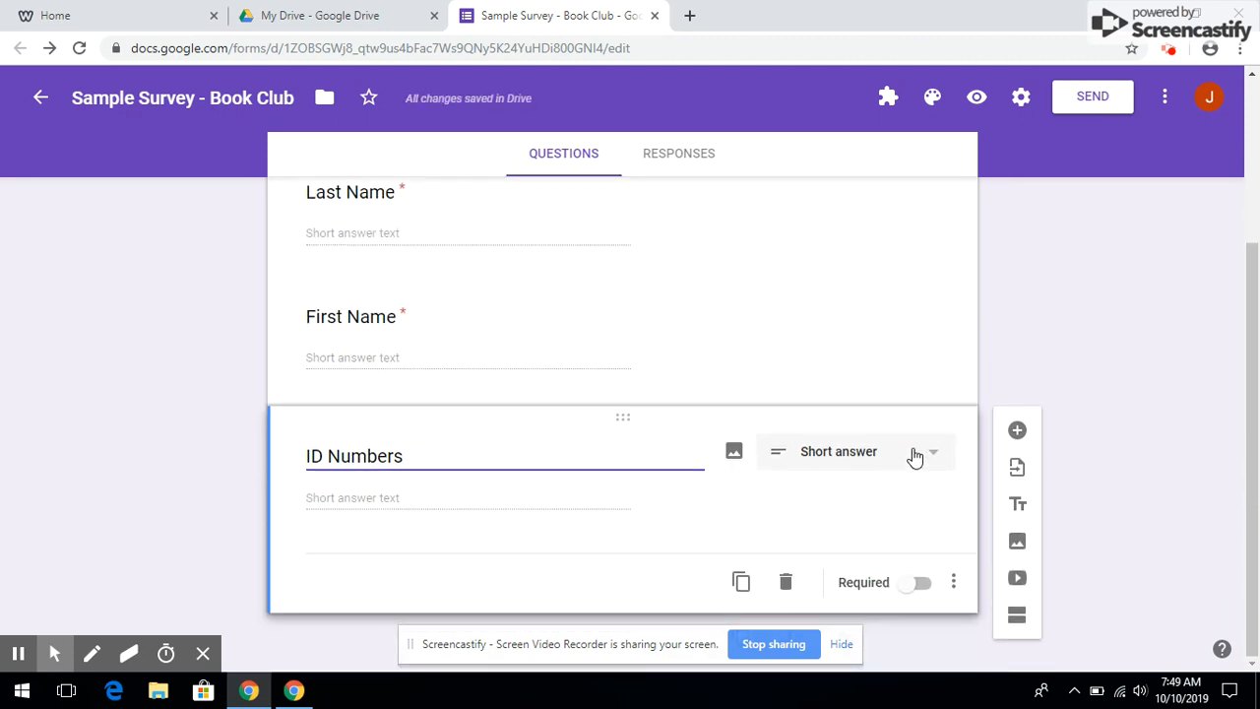
left_click(1017, 433)
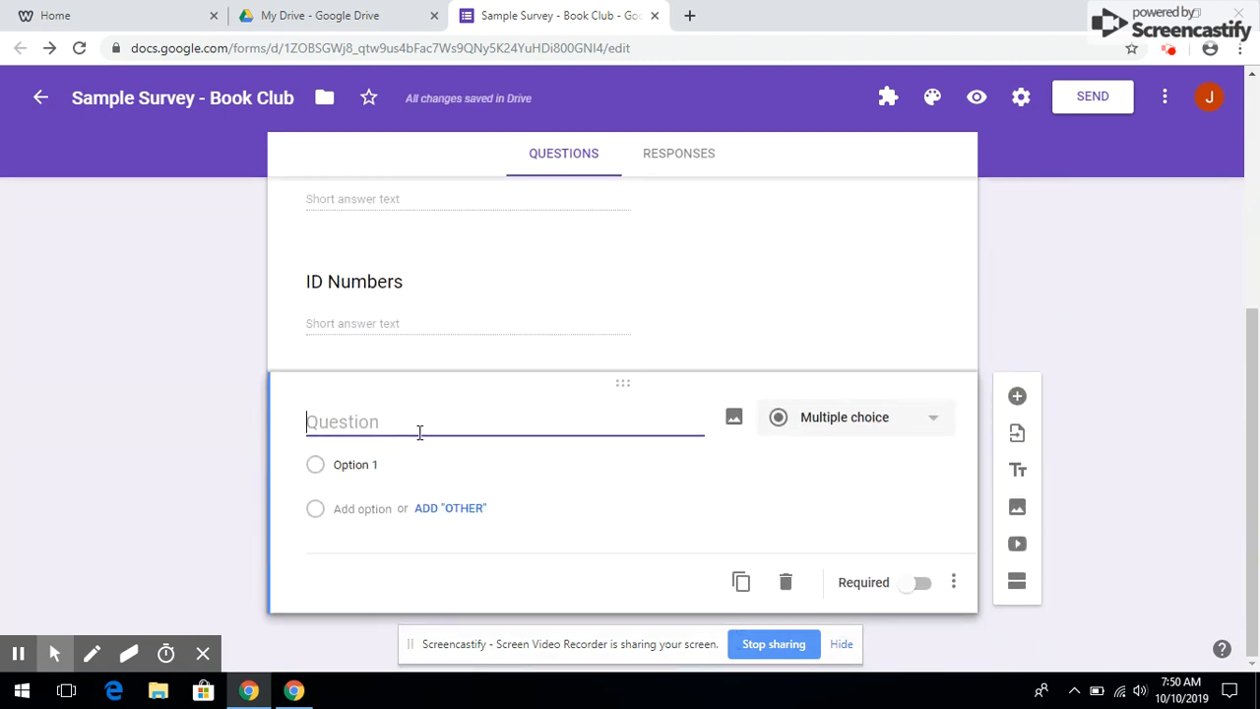
type("What is your favorite genre?")
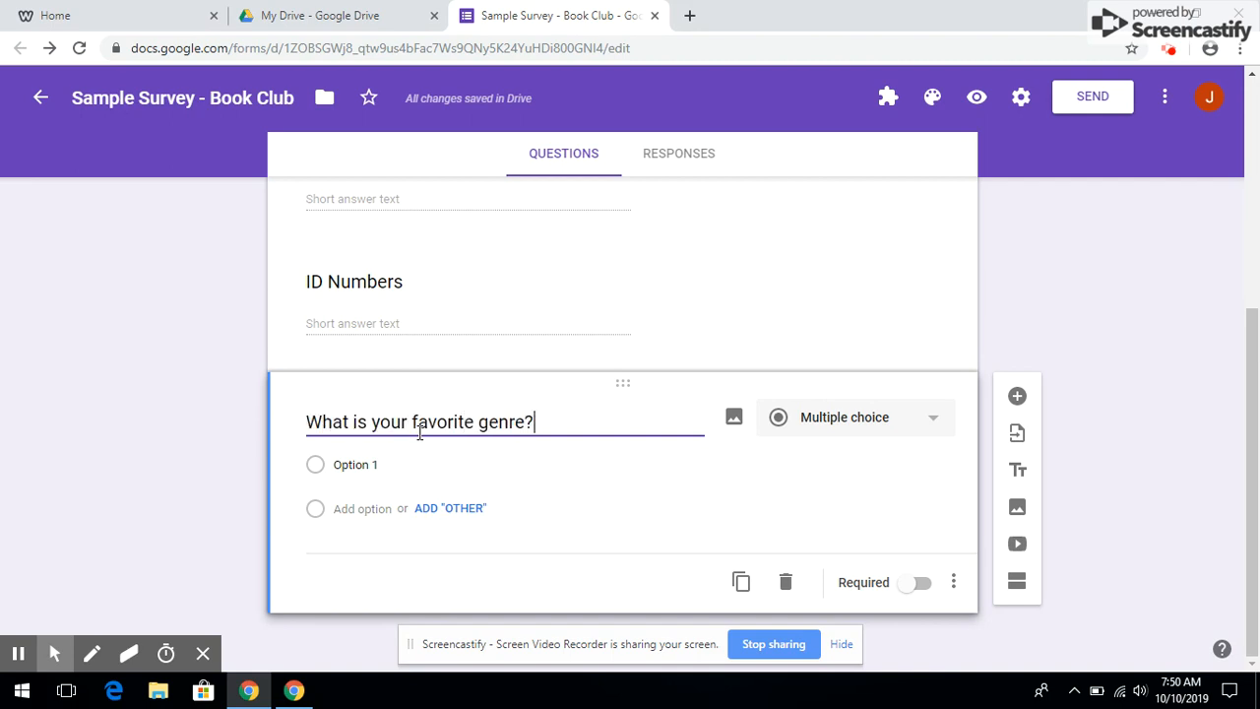
Enter the genre options Horror, Fantasy and Science Fiction
left_click(344, 464)
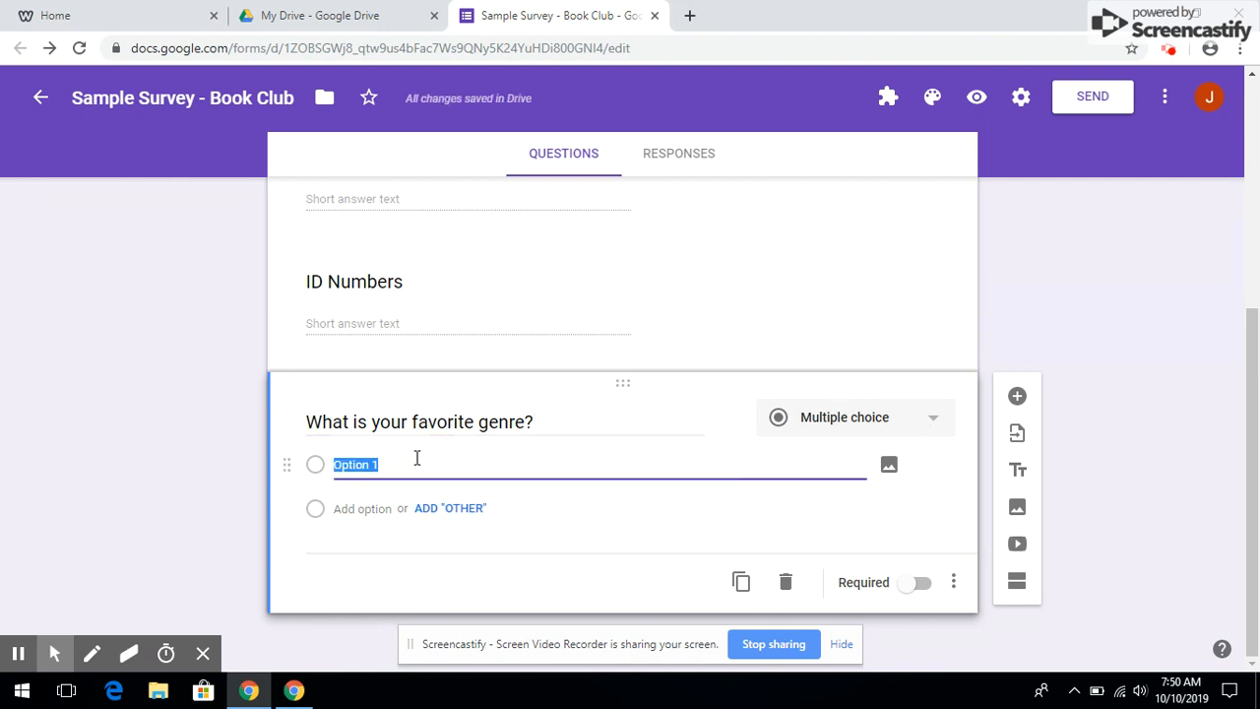
type("Ho")
key("Return")
type("F")
key("BackSpace")
key("BackSpace")
type("asy")
key("Return")
type("Science Fictio")
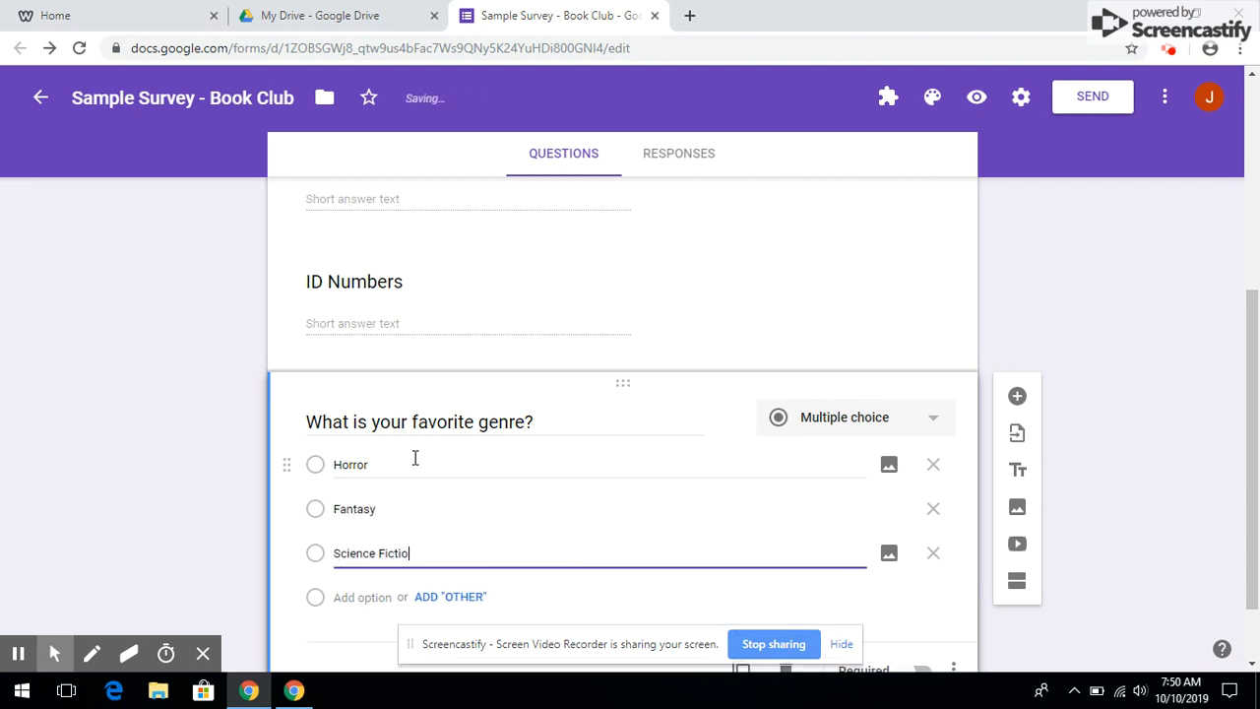
type("n")
key("Return")
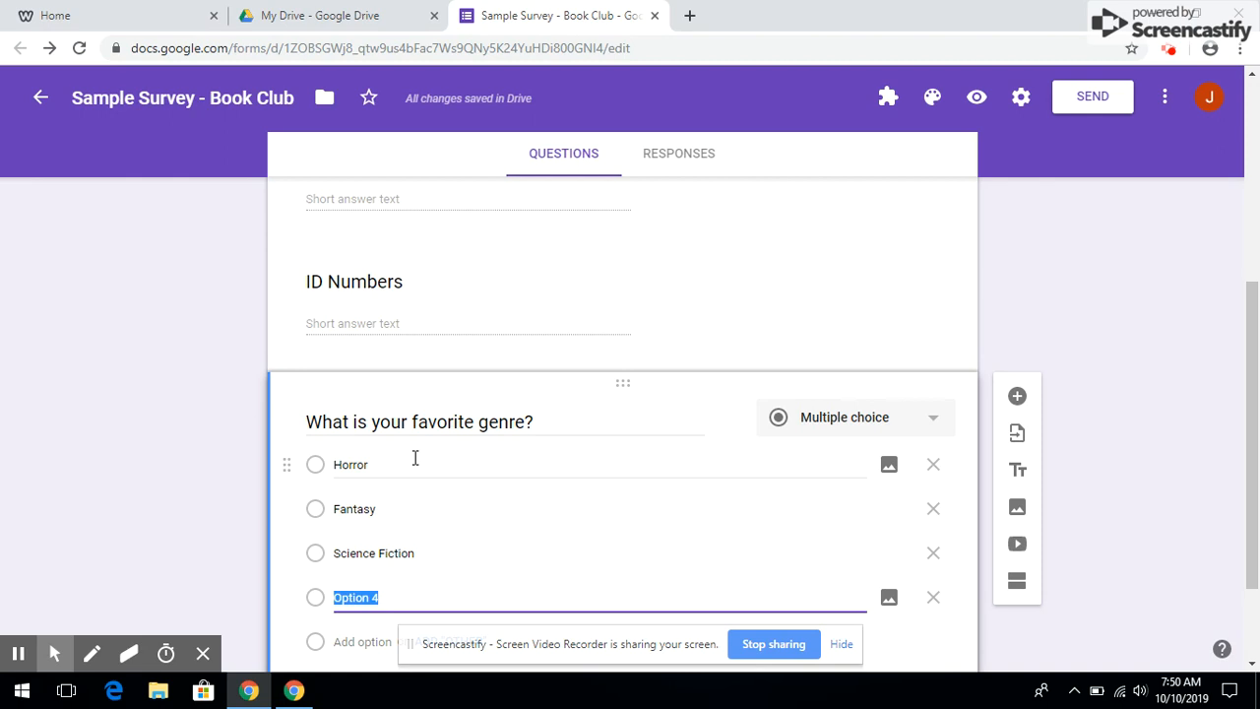
Add an Other choice and fill the fourth option as Action/Adventuree
scroll(415, 458, "down", 1)
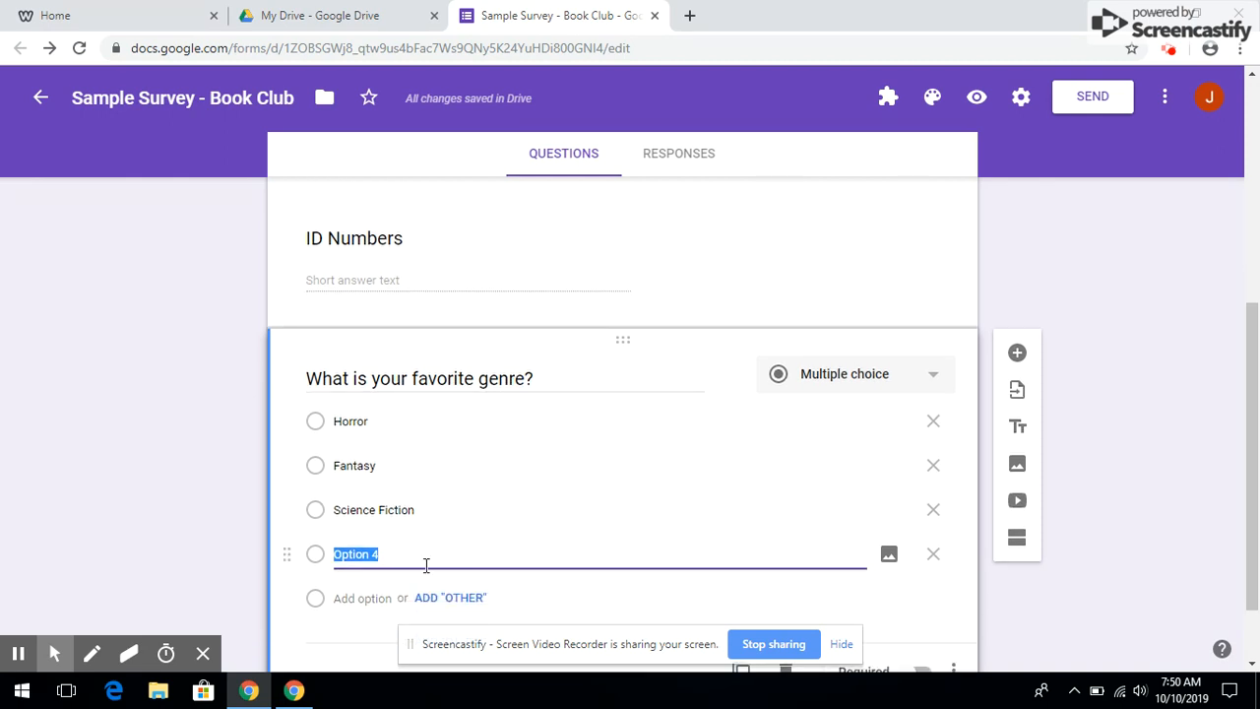
left_click(457, 599)
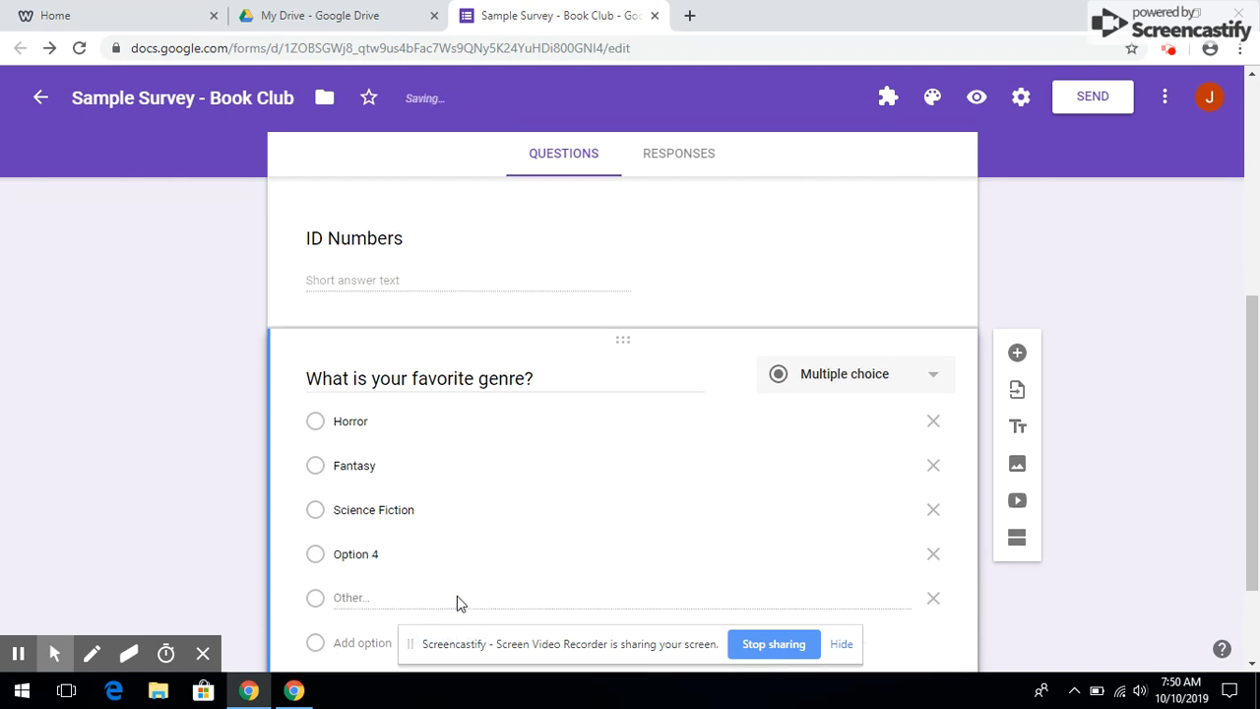
left_click(376, 553)
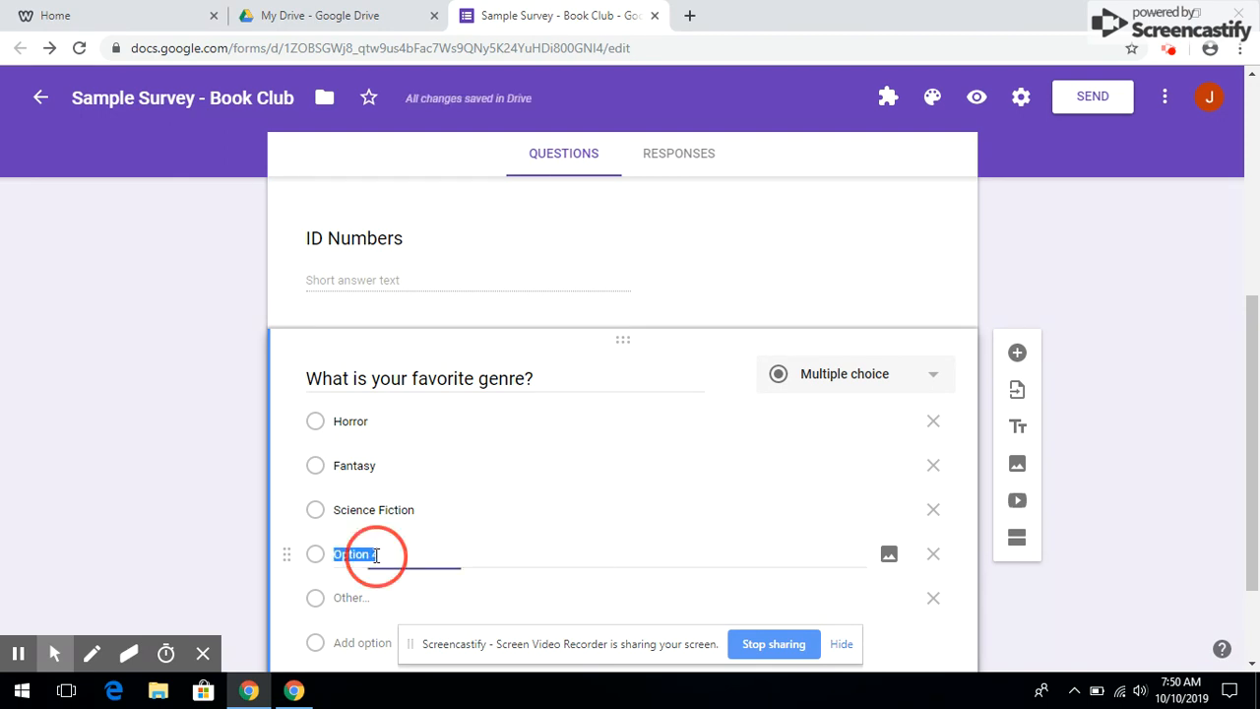
type("Ac")
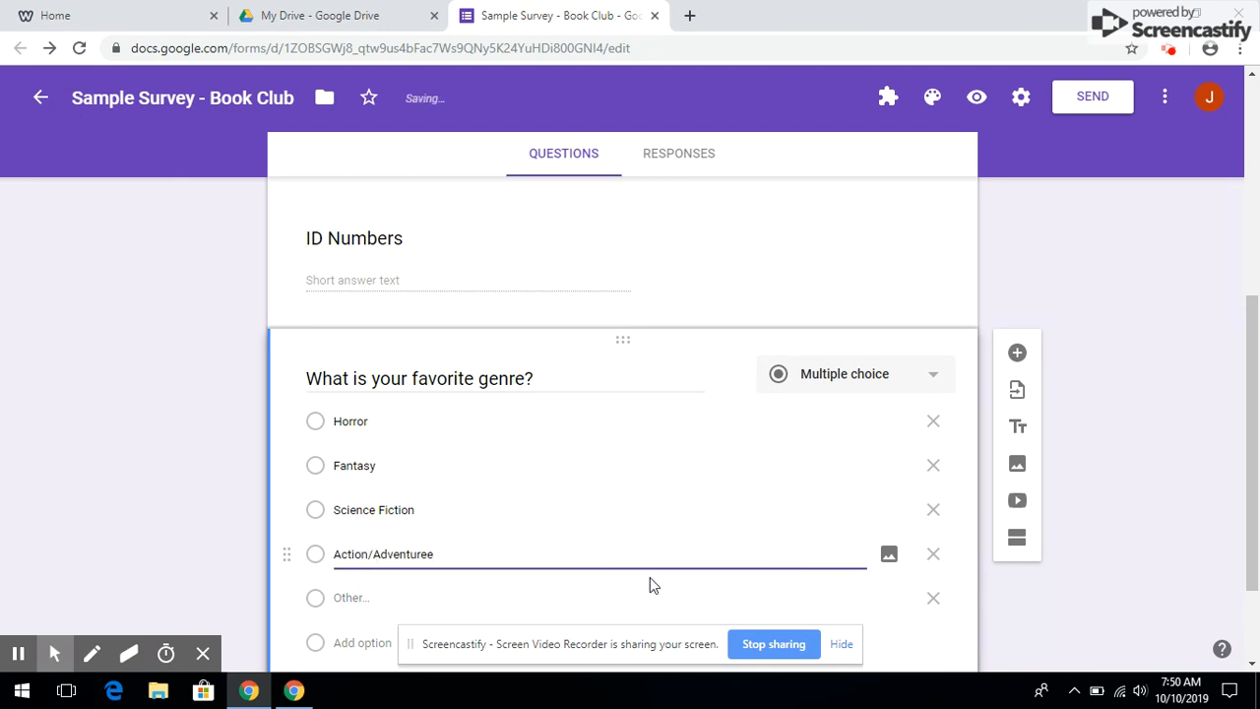
scroll(1137, 542, "down", 2)
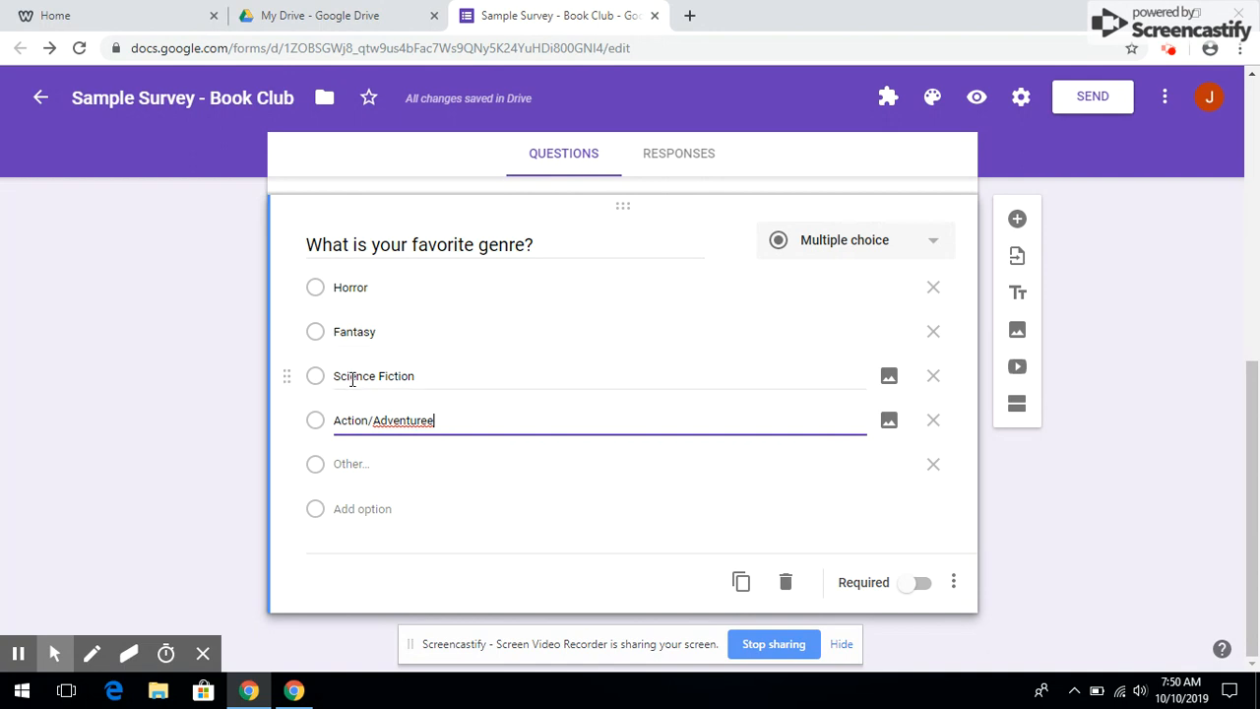
Reword the question to 'What are your favorite genres? (you may choose more than one)'
left_click(526, 243)
left_click(527, 244)
type("s")
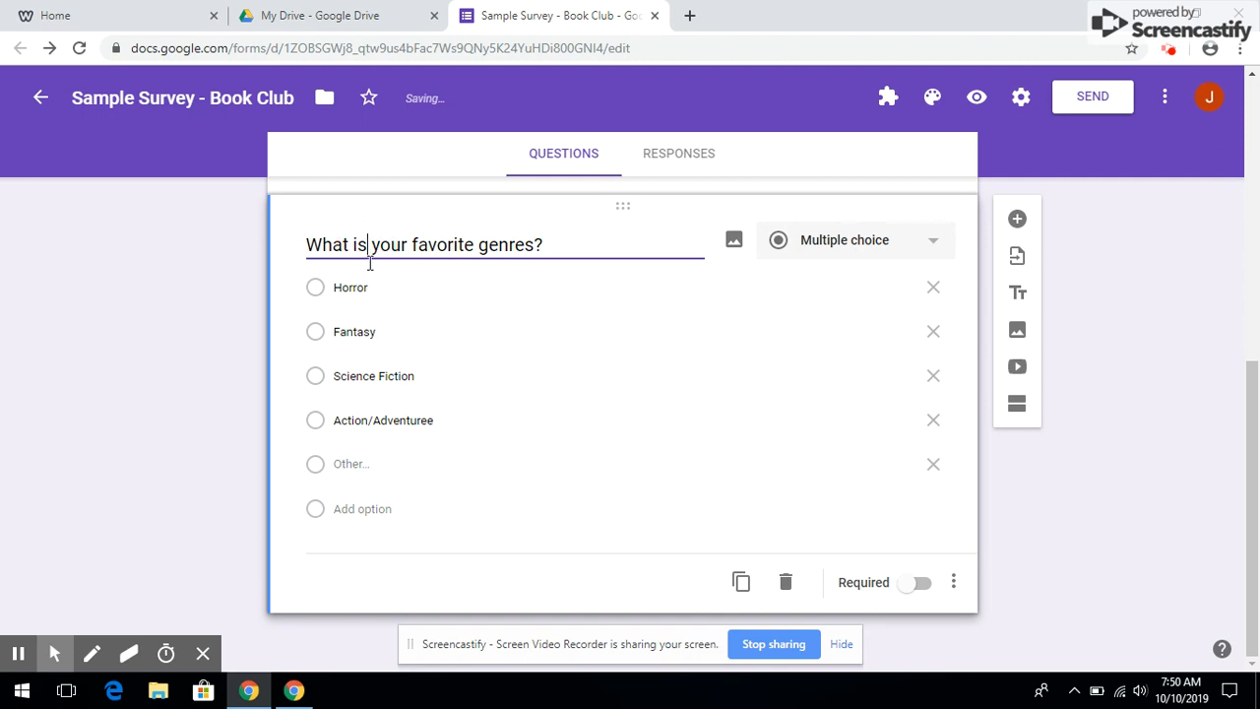
key("BackSpace")
key("BackSpace")
type("are")
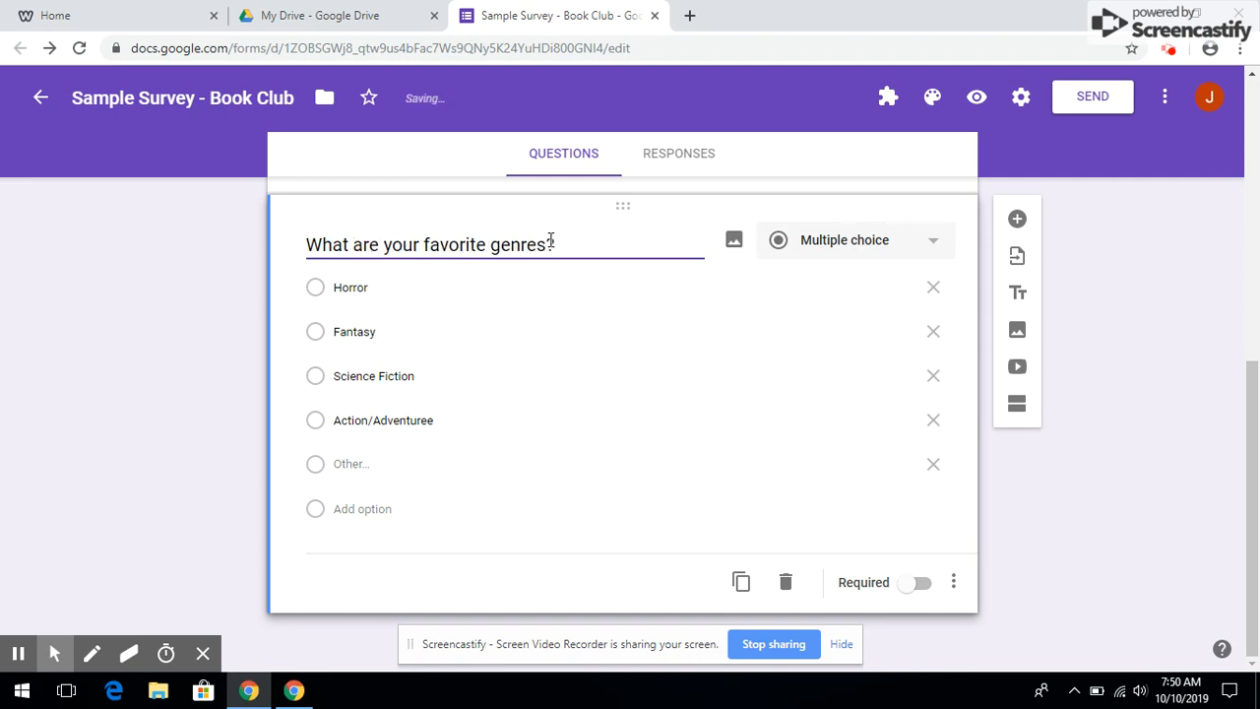
left_click(559, 244)
type("(you may")
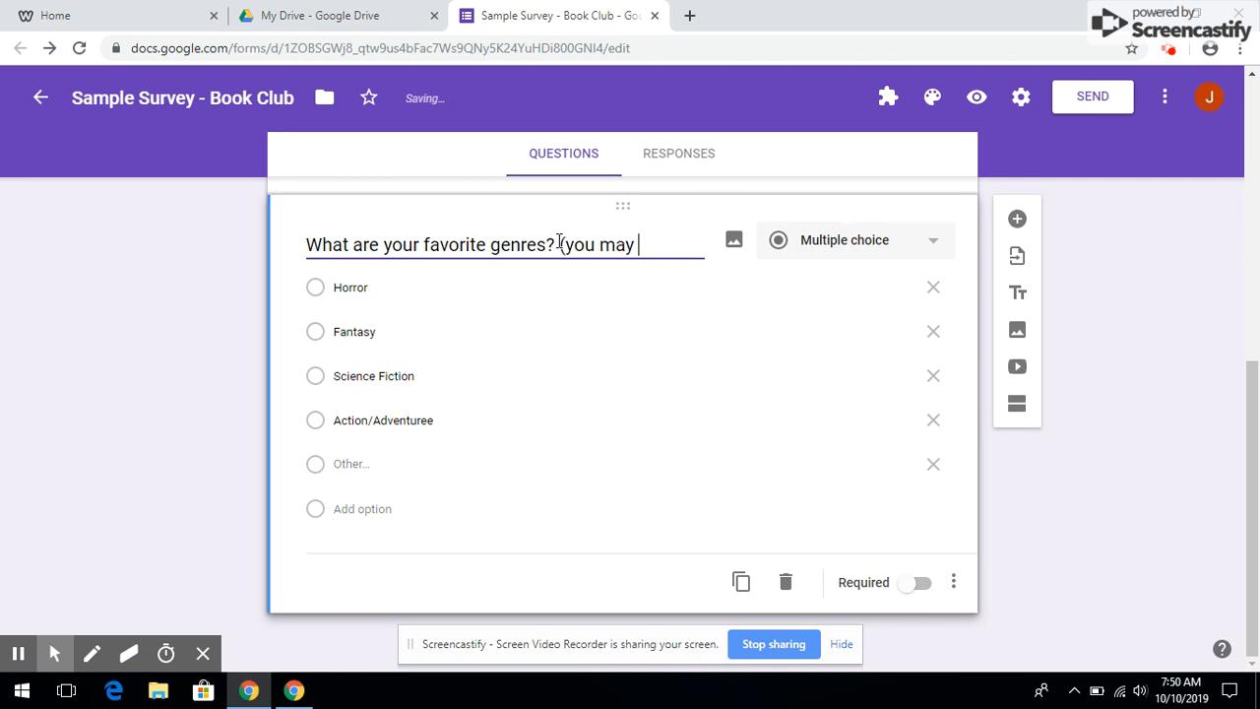
type(" choose more than one")
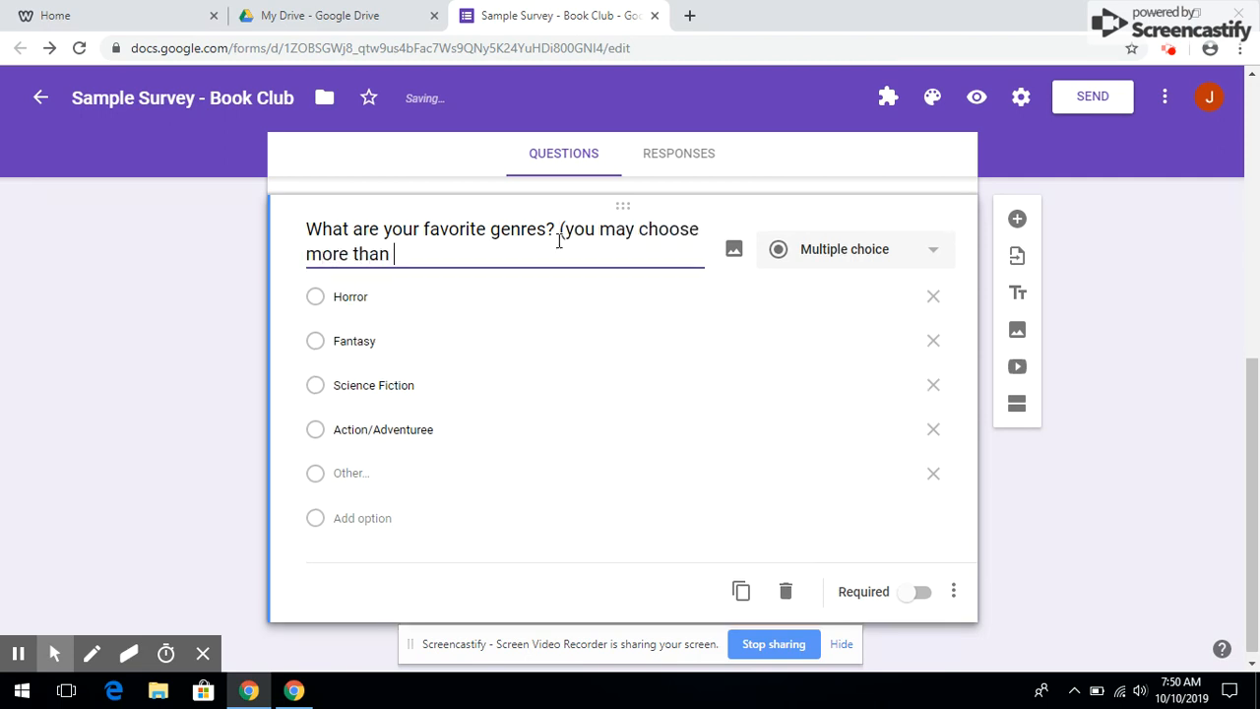
left_click(877, 254)
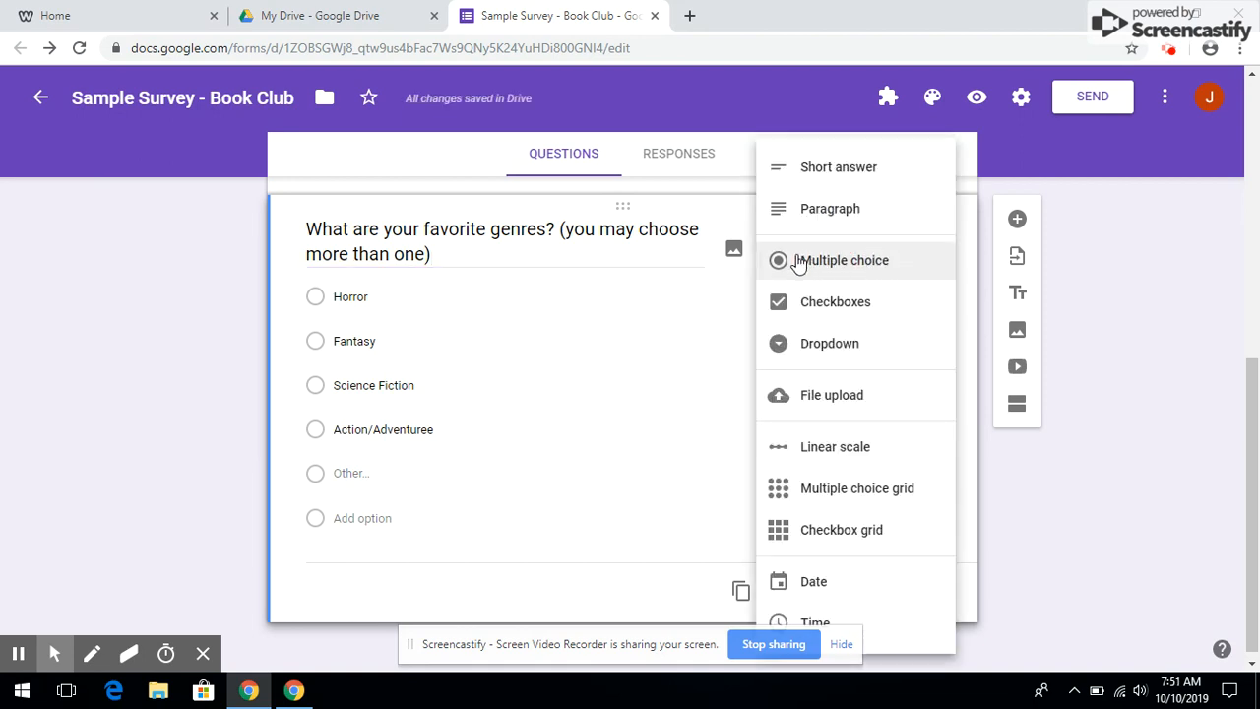
Make the genre question a required Checkboxes question and add a new question below it
left_click(816, 308)
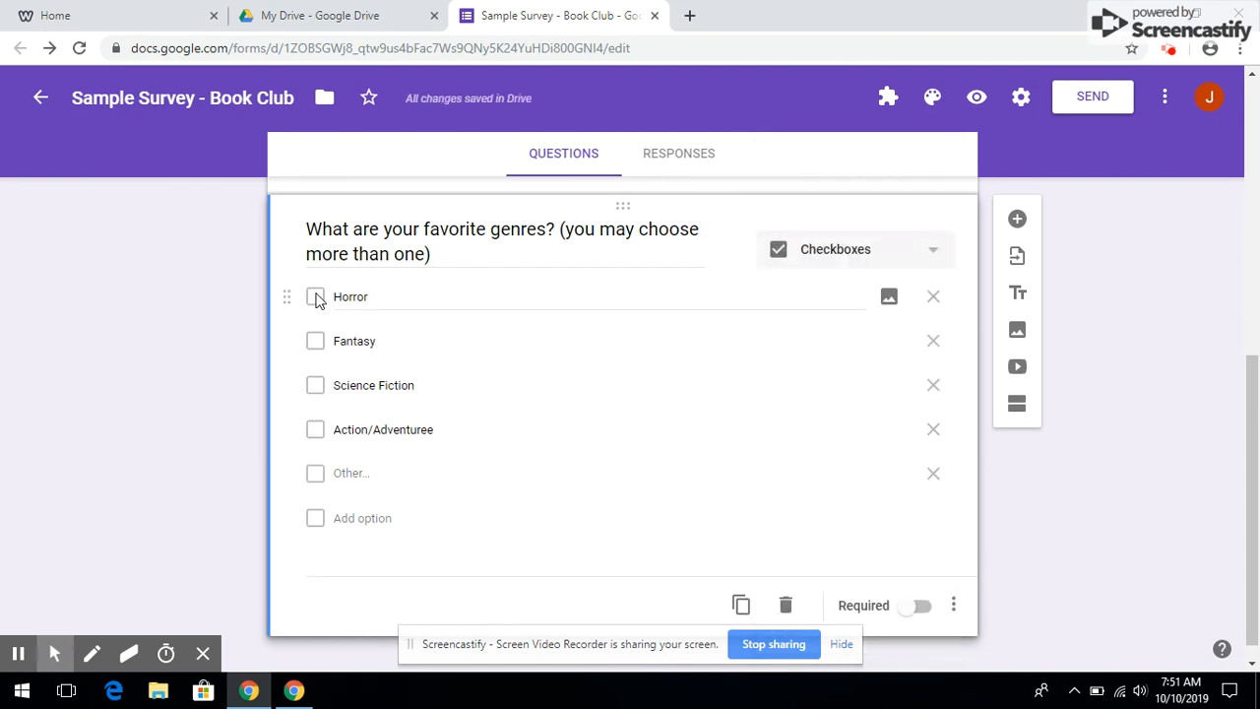
left_click(915, 609)
scroll(1184, 558, "up", 3)
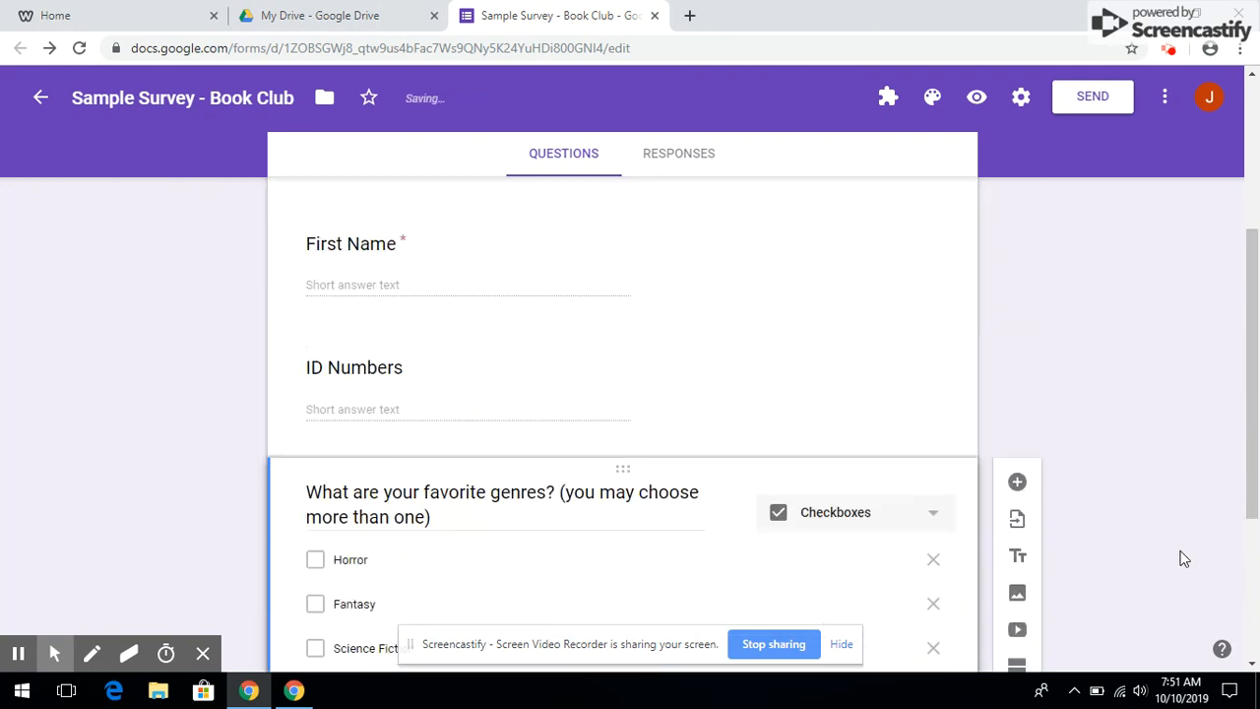
scroll(1146, 446, "up", 2)
scroll(1145, 447, "down", 5)
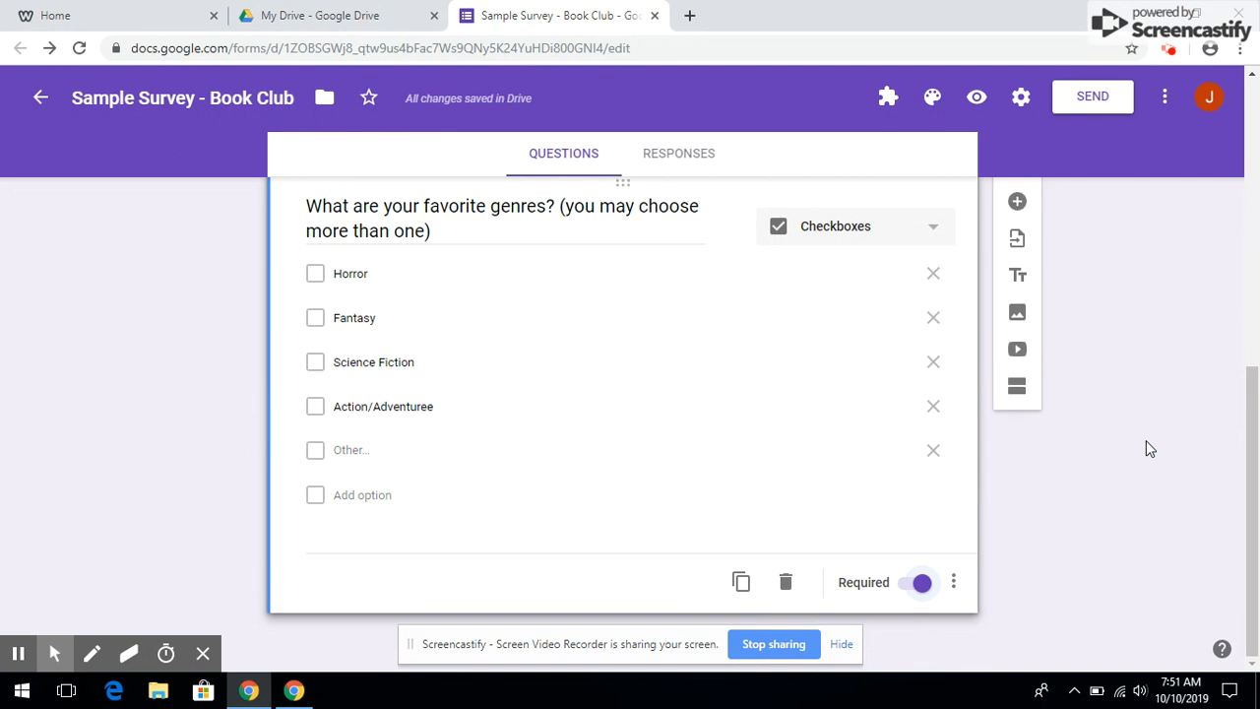
left_click(1016, 201)
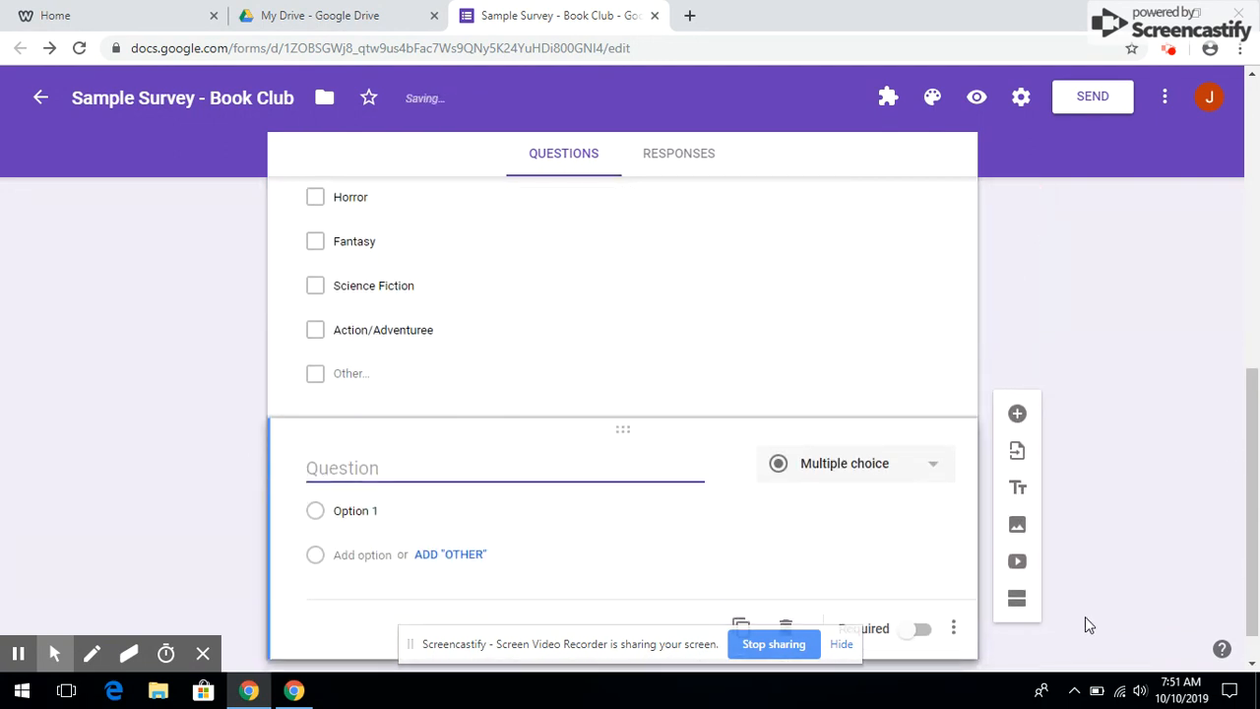
Make the new question a required 'Who is your favorite author?' short answer
type("Who is your favorite author?")
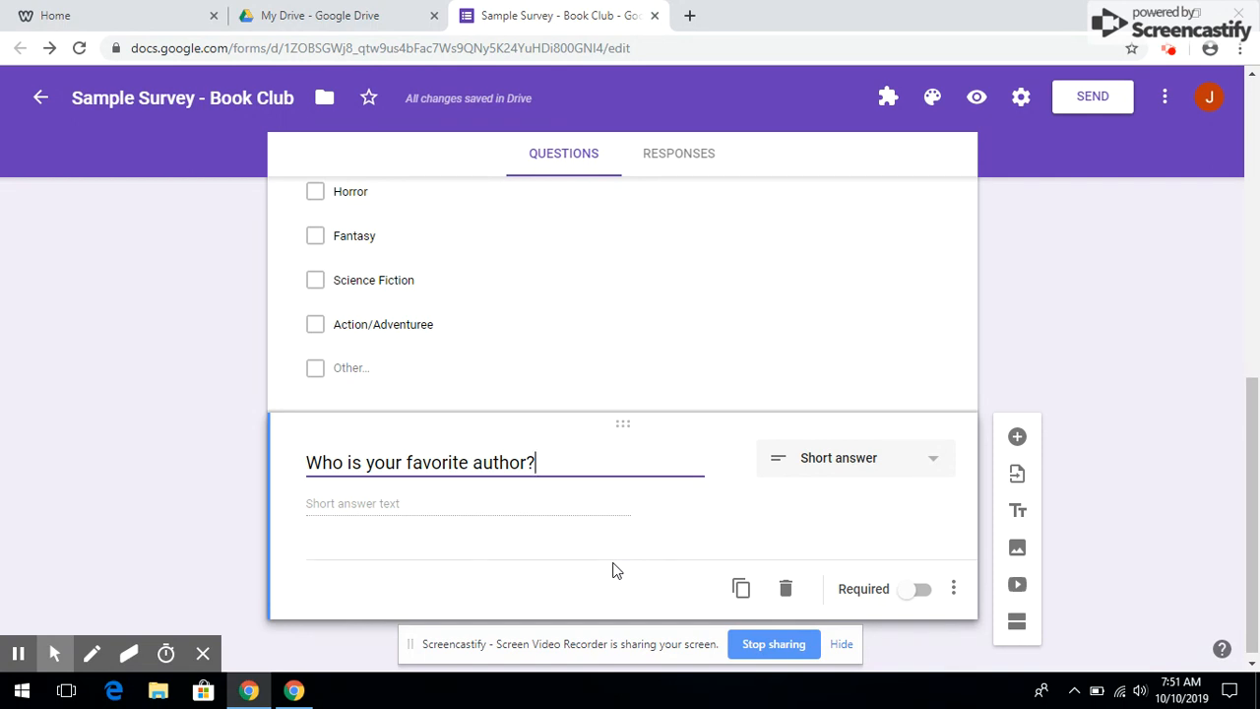
left_click(915, 589)
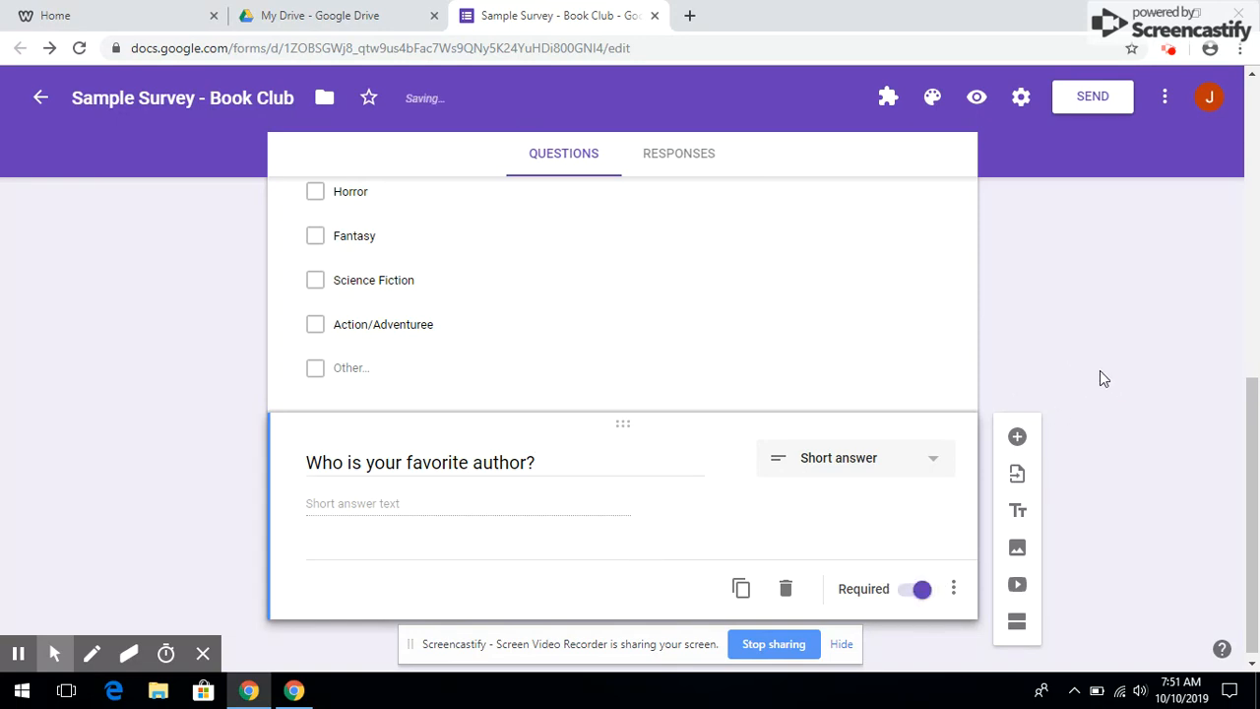
scroll(1099, 379, "up", 10)
Review the finished form, then view its Responses page with 0 responses
scroll(1099, 371, "down", 3)
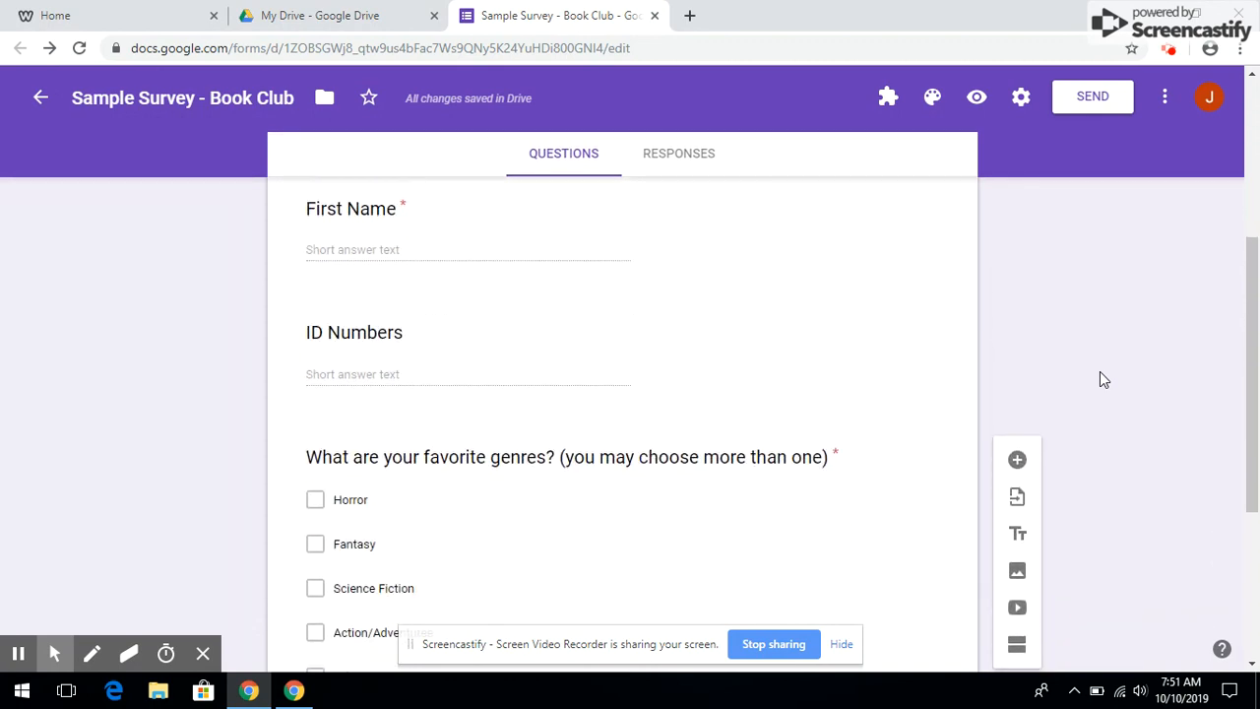
scroll(1099, 372, "up", 3)
scroll(1100, 372, "down", 10)
scroll(1100, 372, "up", 10)
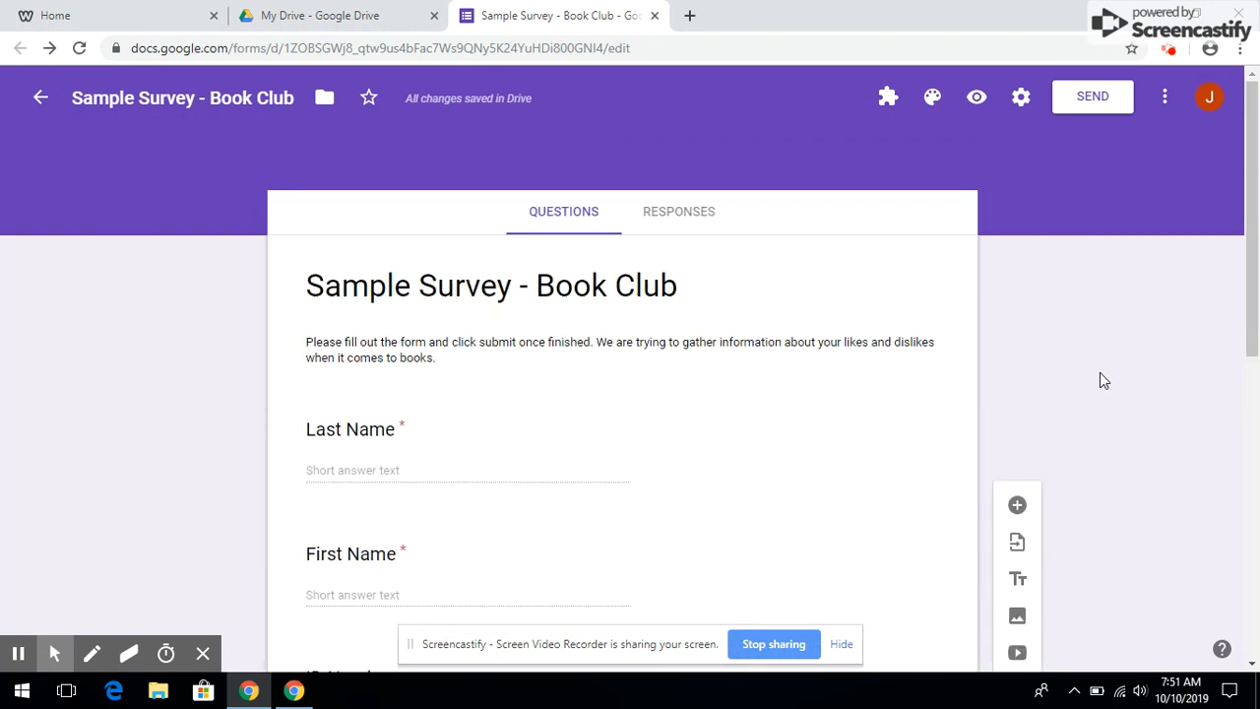
left_click(677, 218)
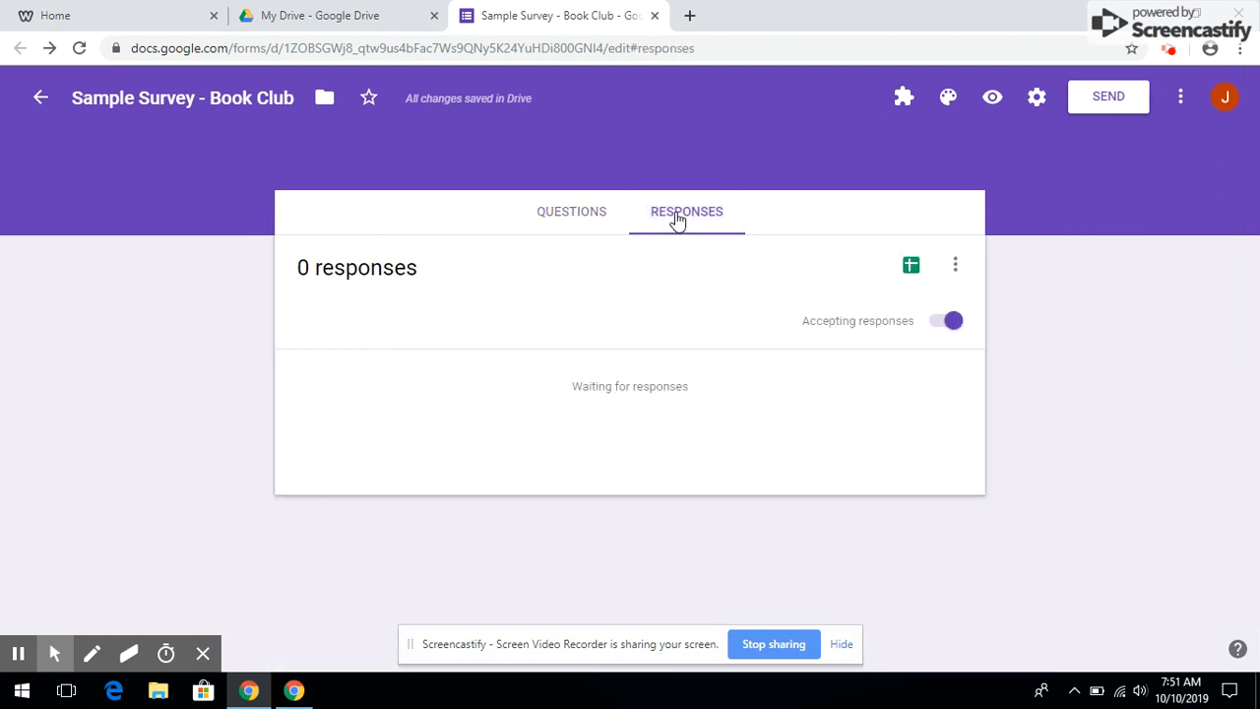
Link the form's responses to a new 'Sample Survey - Book Club (Responses)' spreadsheet, then return to My Drive
left_click(912, 270)
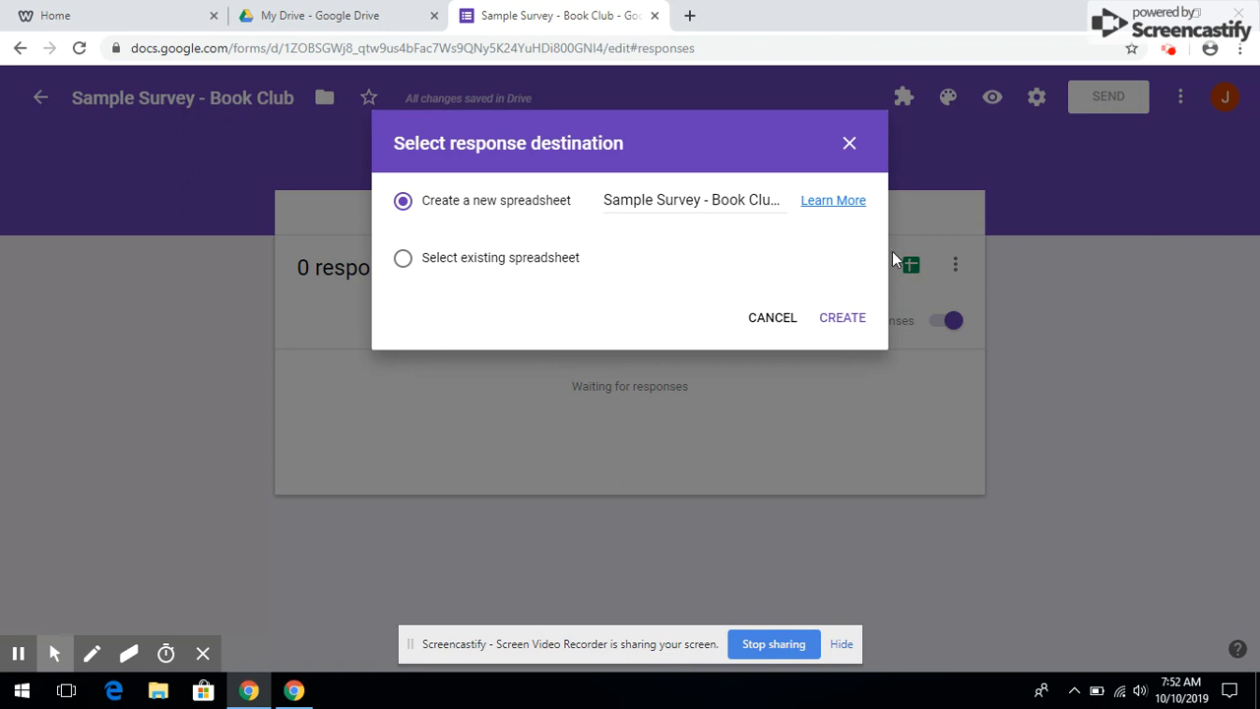
left_click(833, 318)
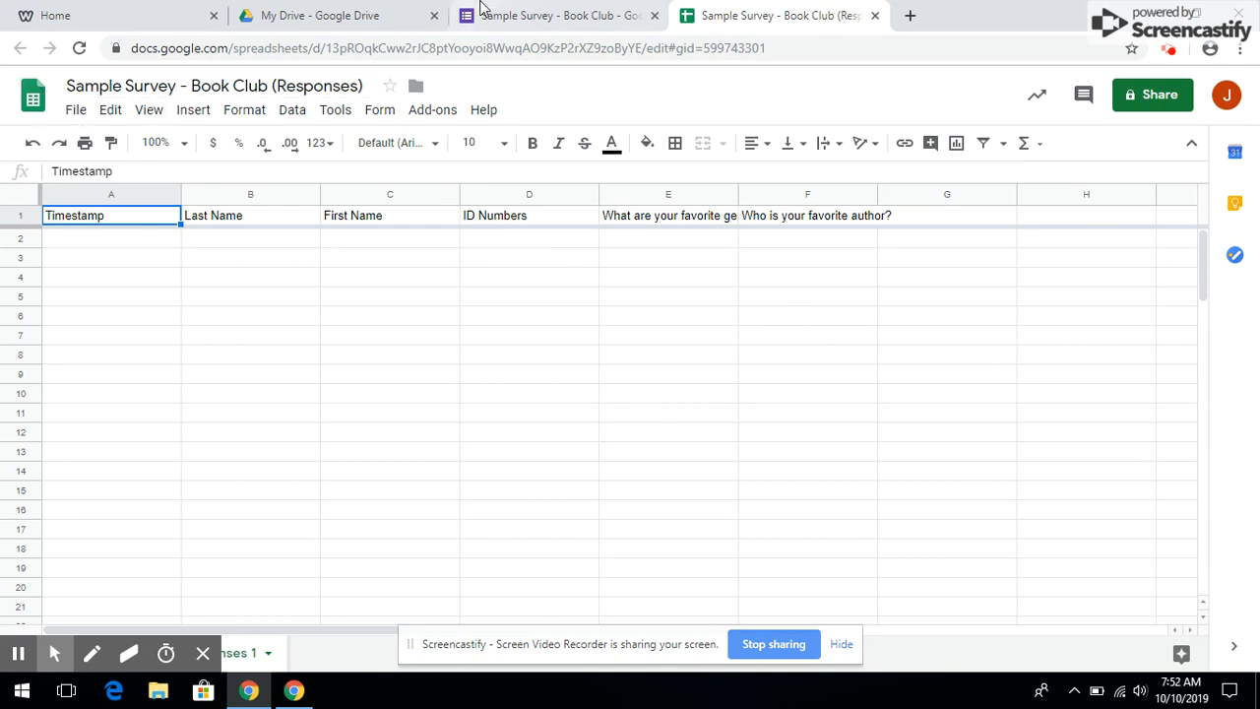
left_click(520, 15)
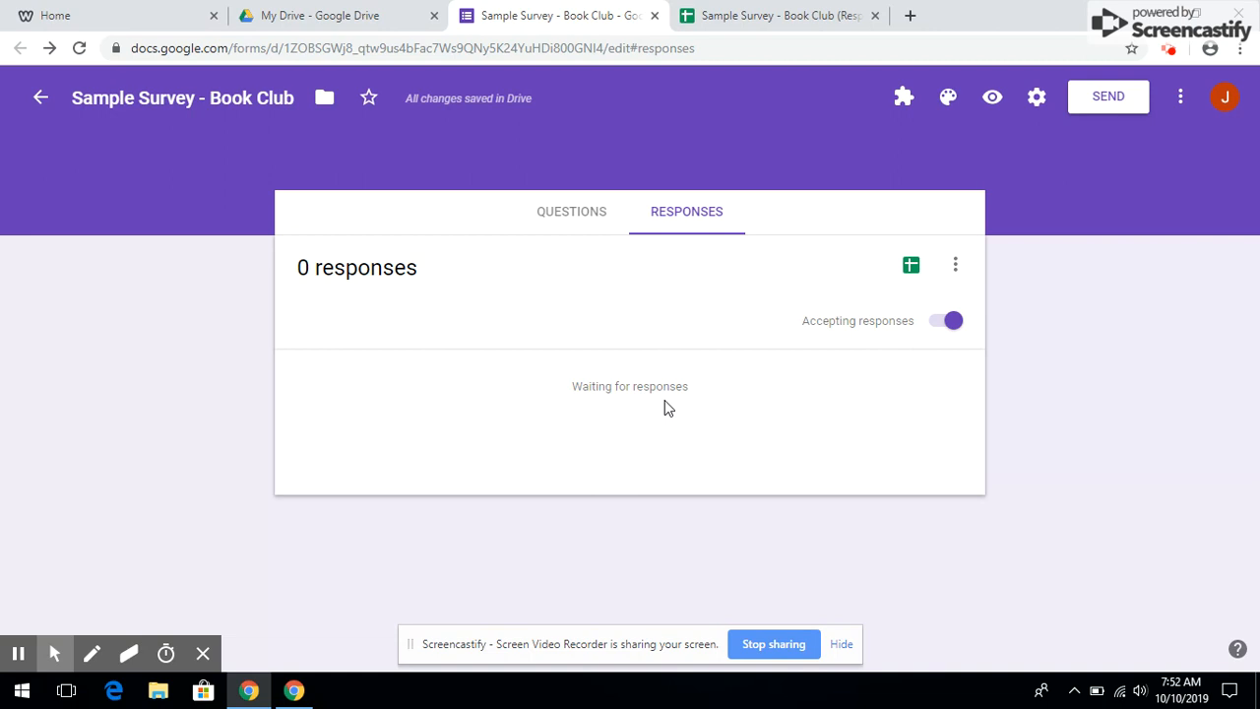
left_click(321, 14)
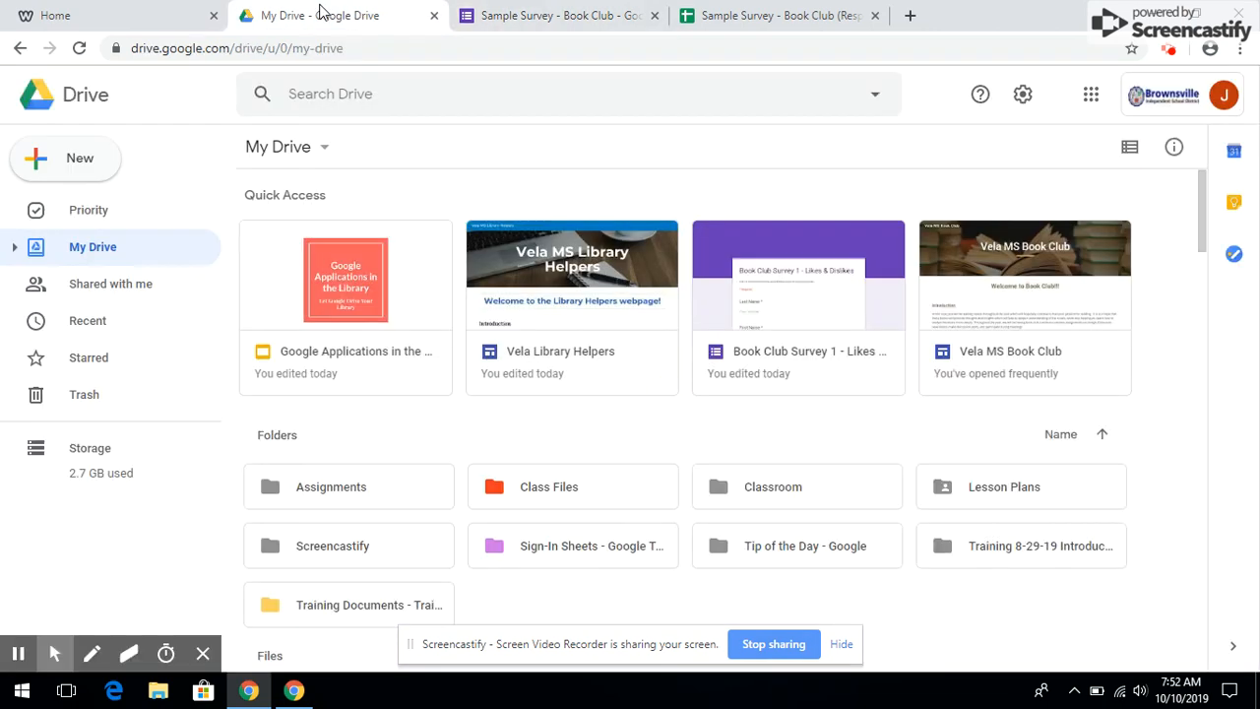
left_click(1178, 54)
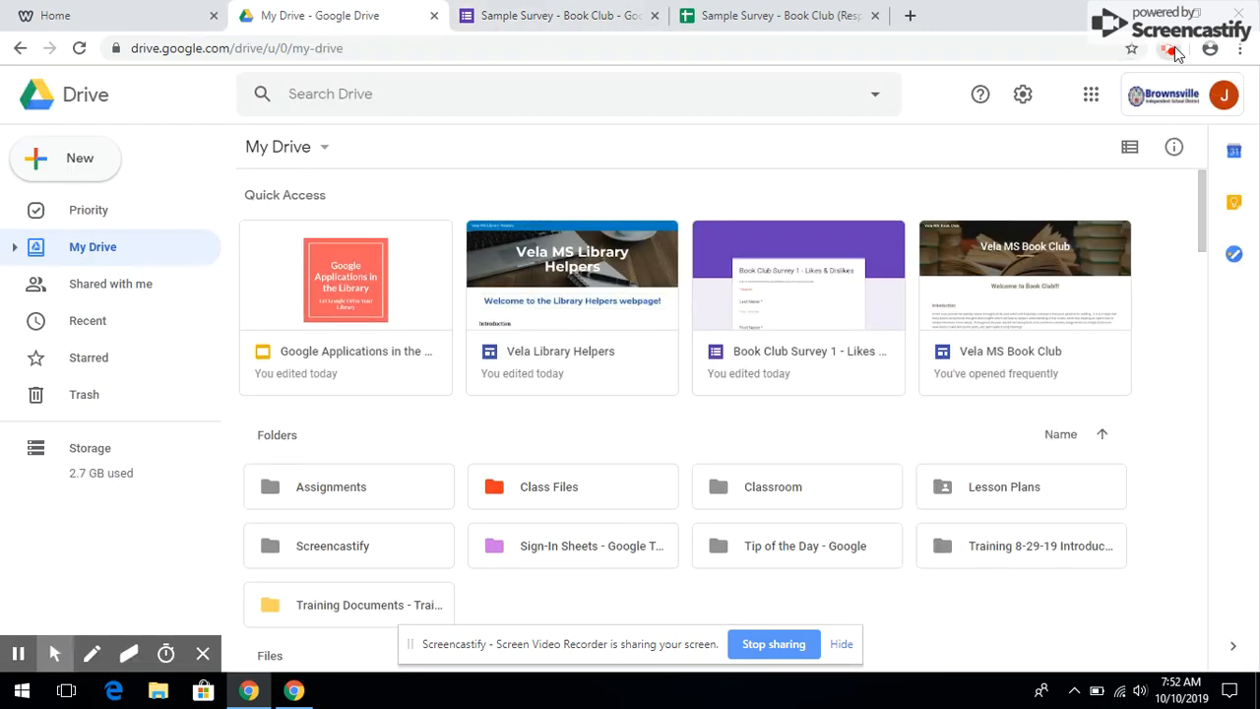